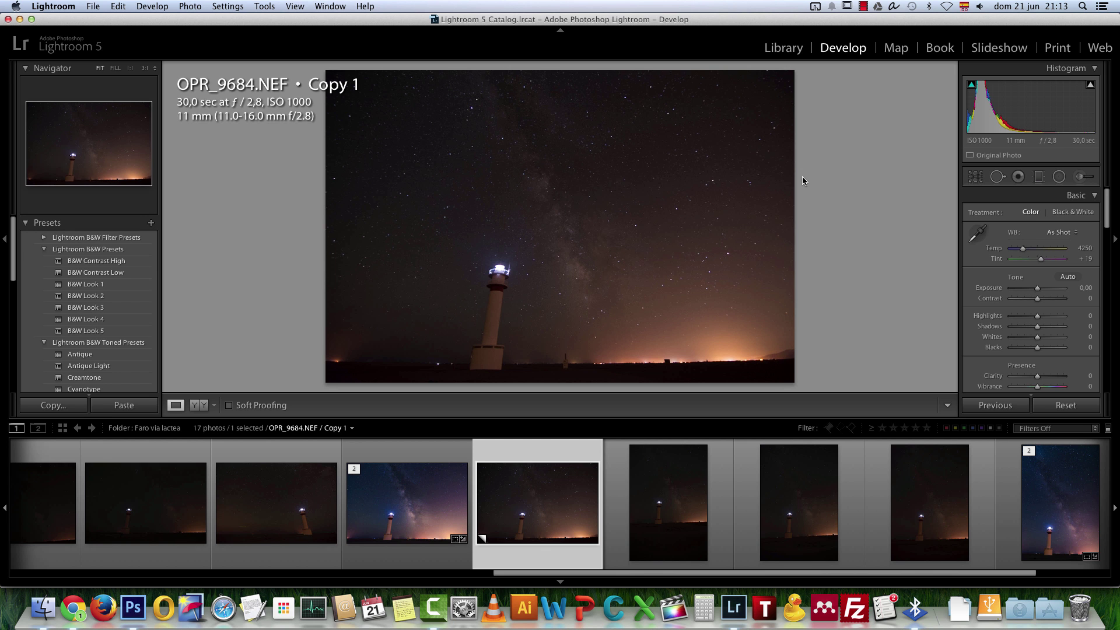
Step: Compare the OPR_9688 virtual copy with its edited original in the filmstrip
{"action": "scroll", "coordinate": [1053, 250], "scroll_direction": "down", "scroll_amount": 8}
{"action": "scroll", "coordinate": [1053, 250], "scroll_direction": "down", "scroll_amount": 5}
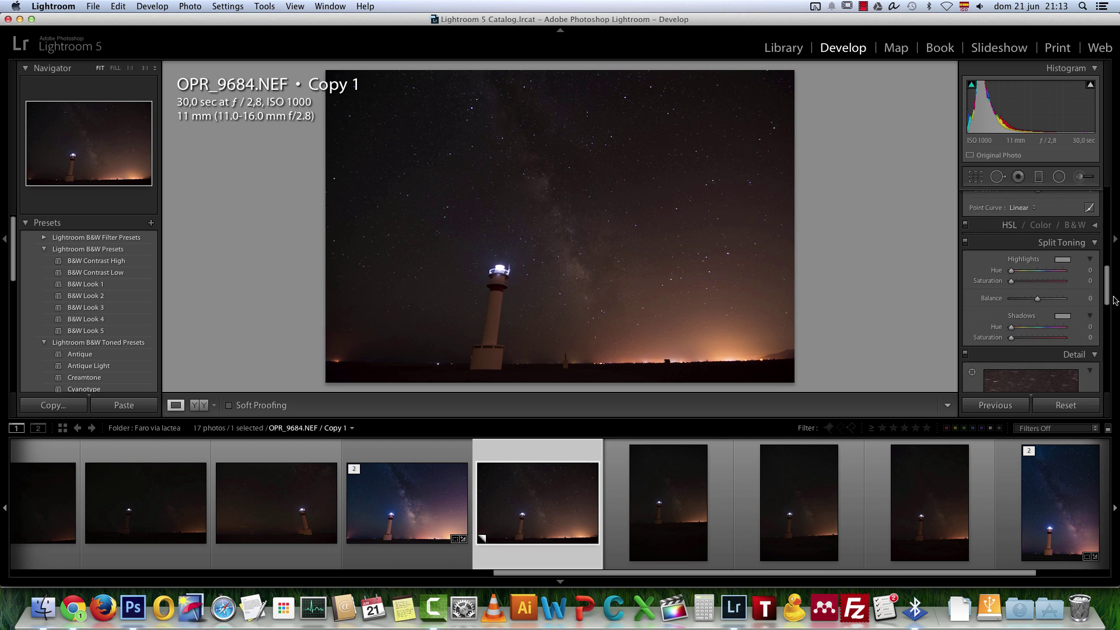
{"action": "left_click_drag", "start_coordinate": [1110, 287], "coordinate": [1109, 211]}
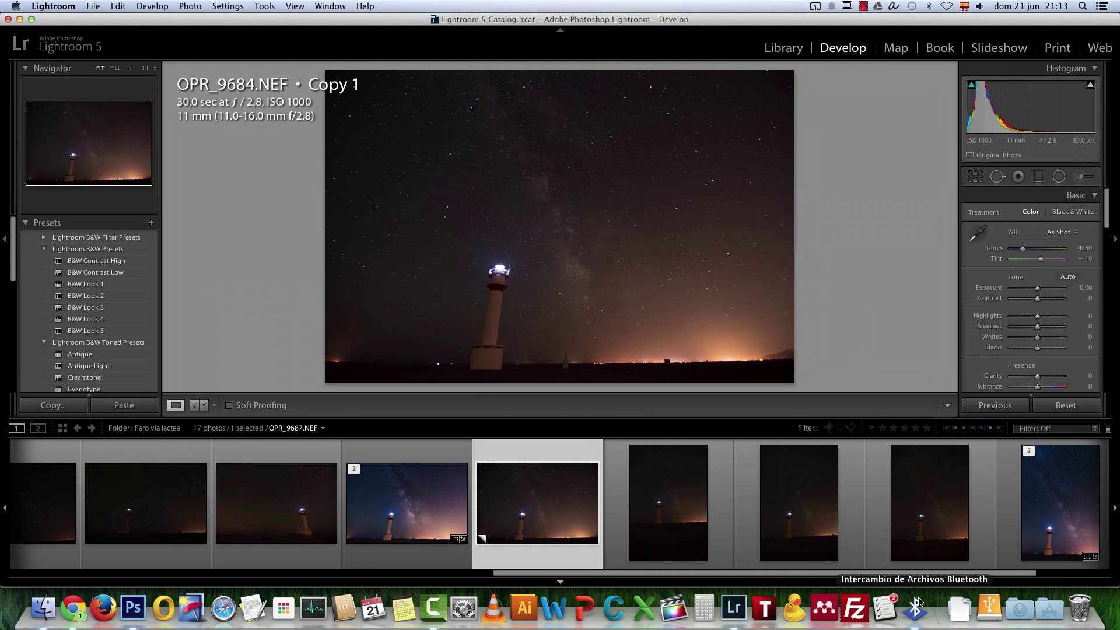
{"action": "left_click_drag", "start_coordinate": [914, 573], "coordinate": [1027, 554]}
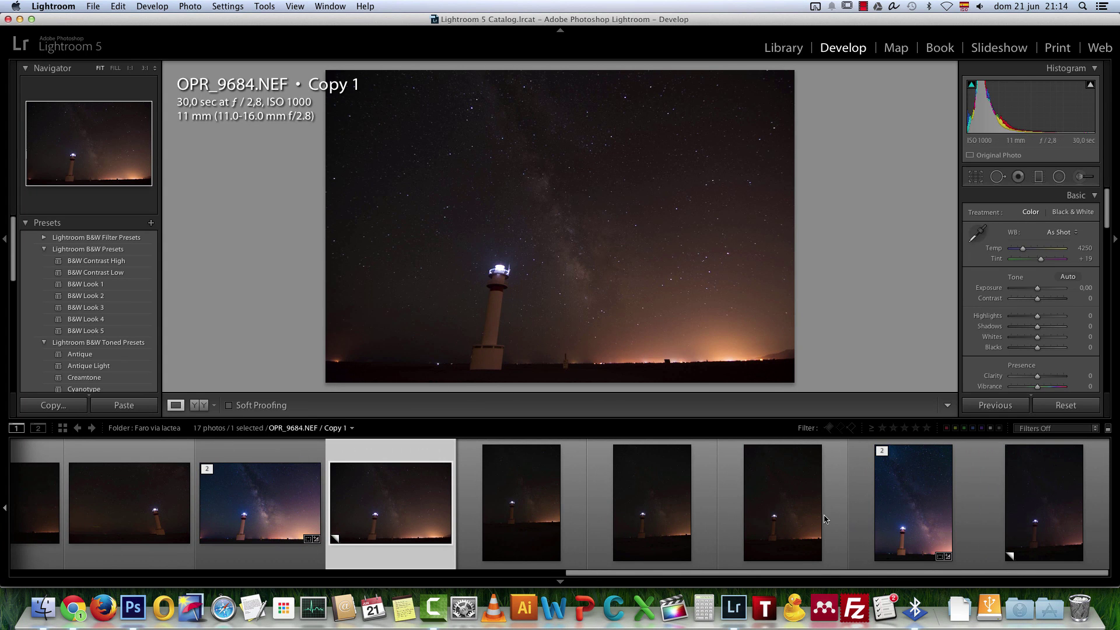
{"action": "left_click", "coordinate": [1036, 500]}
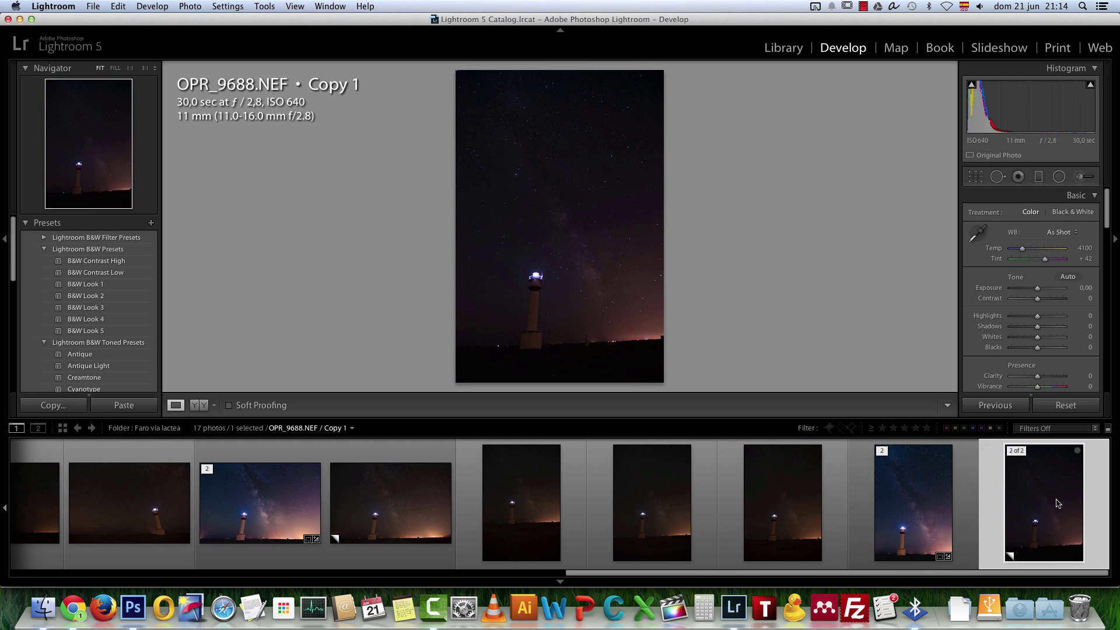
{"action": "left_click", "coordinate": [921, 500]}
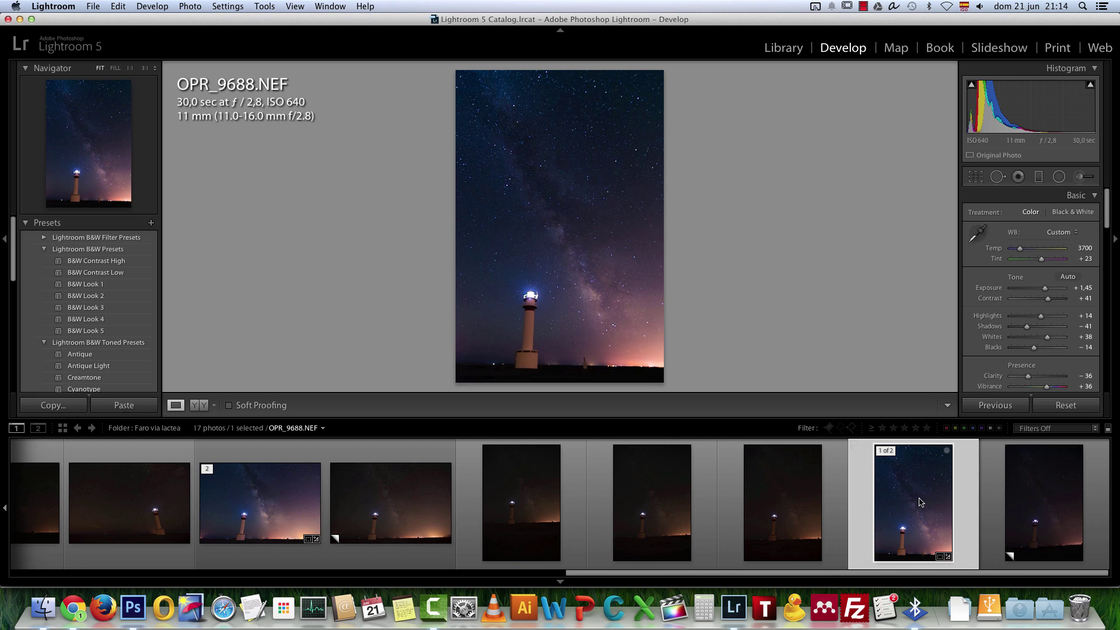
{"action": "left_click", "coordinate": [1041, 499]}
{"action": "left_click", "coordinate": [964, 501]}
Step: Compare OPR_9684's edited original with its unedited copy, pick the copy, leaving the crop unchanged
{"action": "left_click", "coordinate": [420, 513]}
{"action": "left_click", "coordinate": [276, 495]}
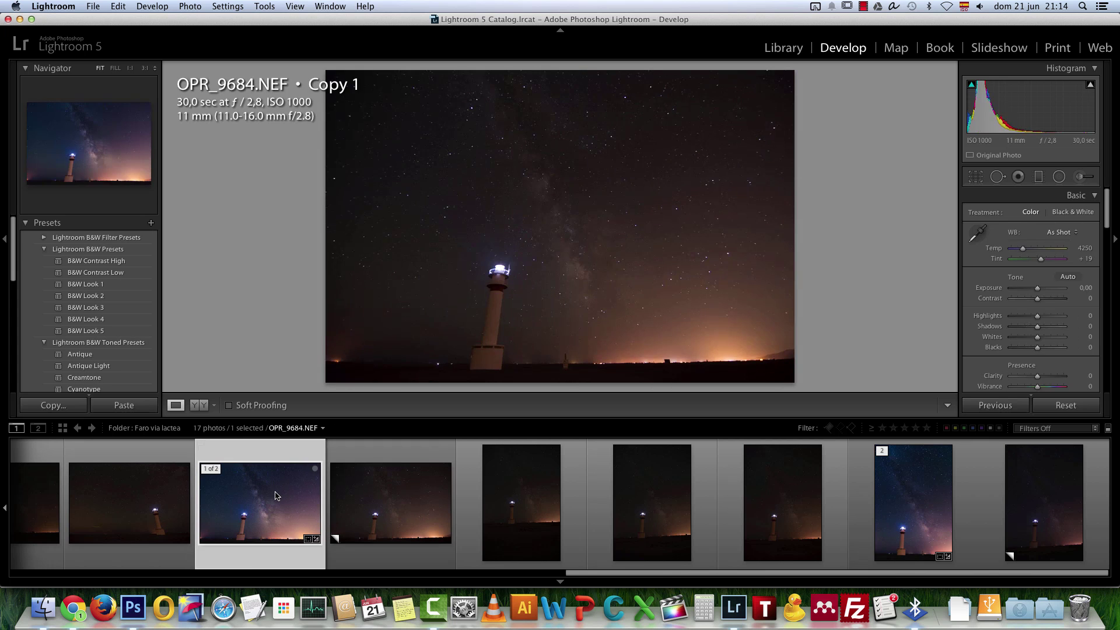
{"action": "left_click", "coordinate": [439, 493]}
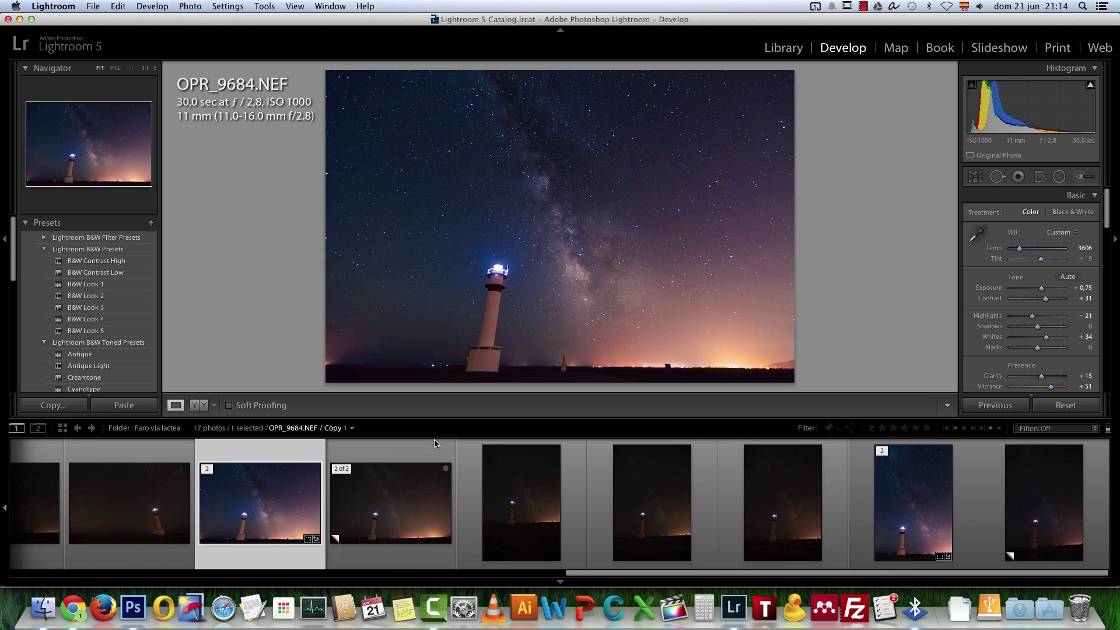
{"action": "left_click", "coordinate": [399, 528]}
{"action": "key", "text": "Left"}
{"action": "left_click", "coordinate": [413, 527]}
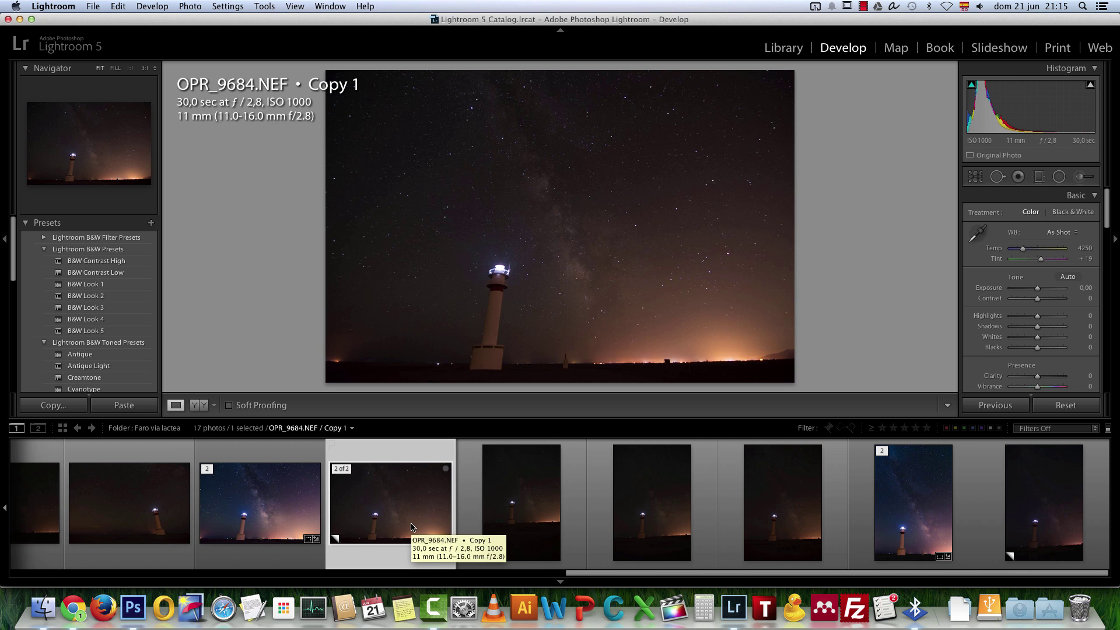
{"action": "left_click", "coordinate": [982, 177]}
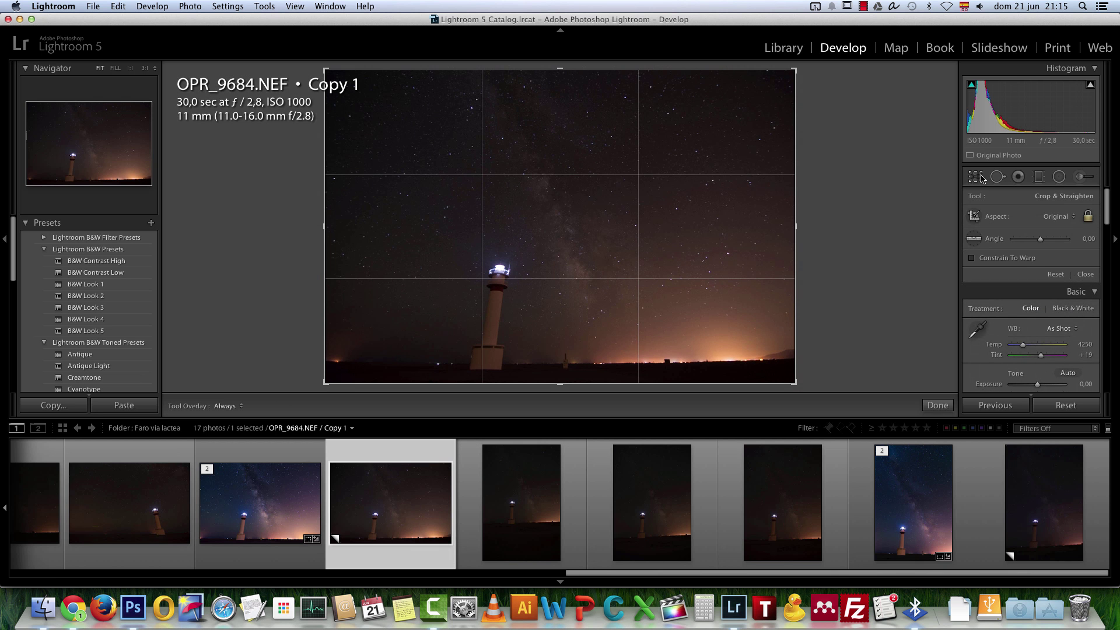
{"action": "left_click", "coordinate": [938, 406]}
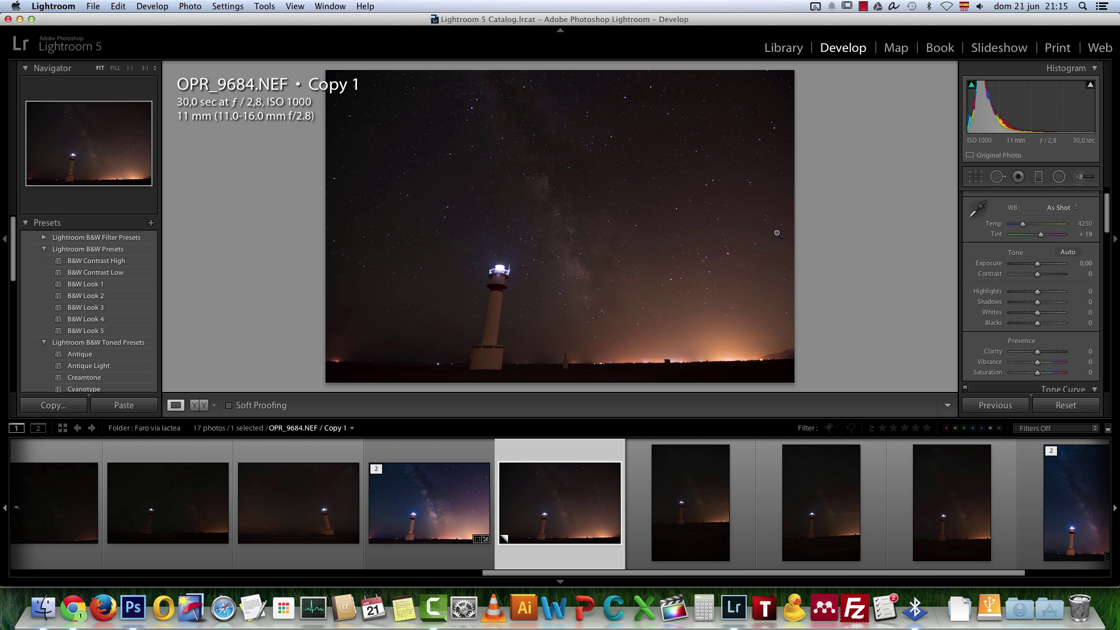
Step: Reveal the copy's raw file in Finder and open OPR_9684.NEF with Photoshop CS6
{"action": "right_click", "coordinate": [585, 496]}
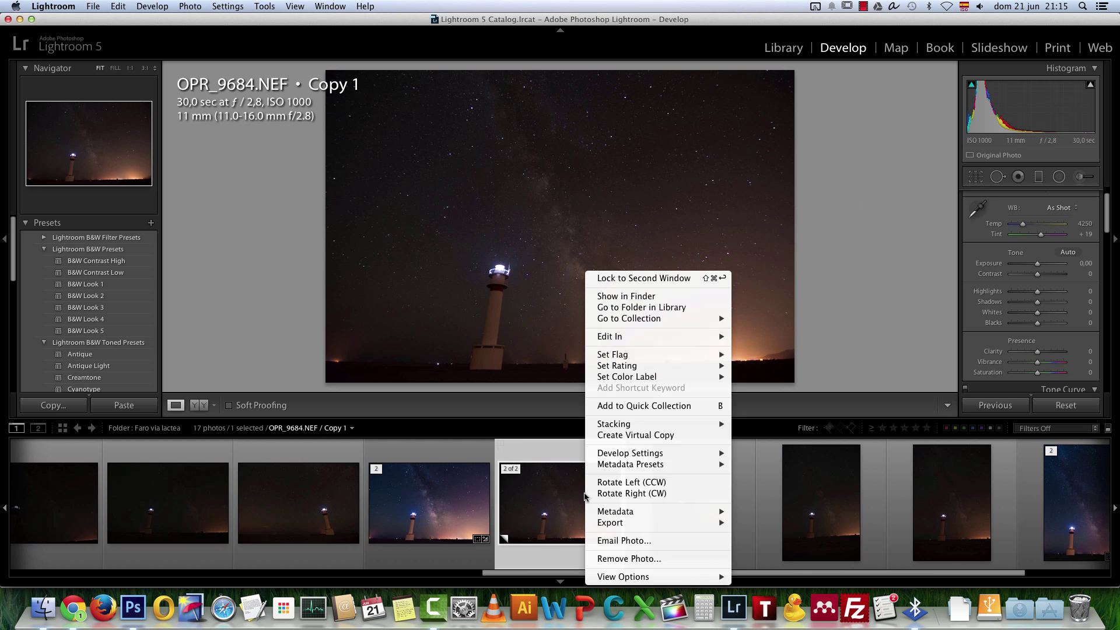
{"action": "left_click", "coordinate": [659, 296]}
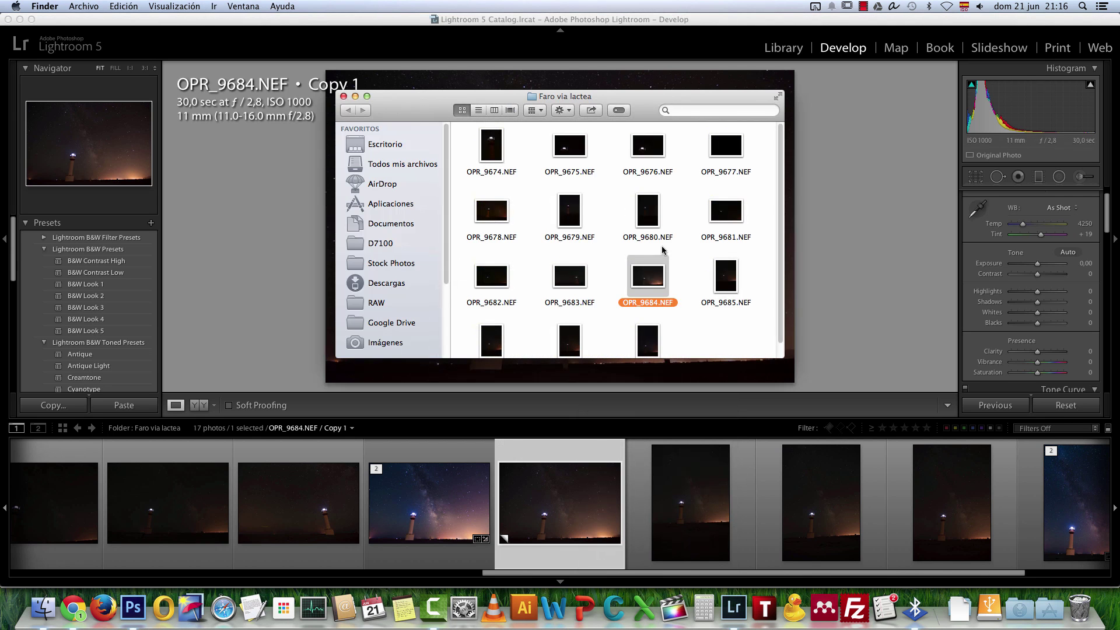
{"action": "right_click", "coordinate": [672, 309]}
{"action": "mouse_move", "coordinate": [697, 287]}
{"action": "left_click", "coordinate": [894, 289]}
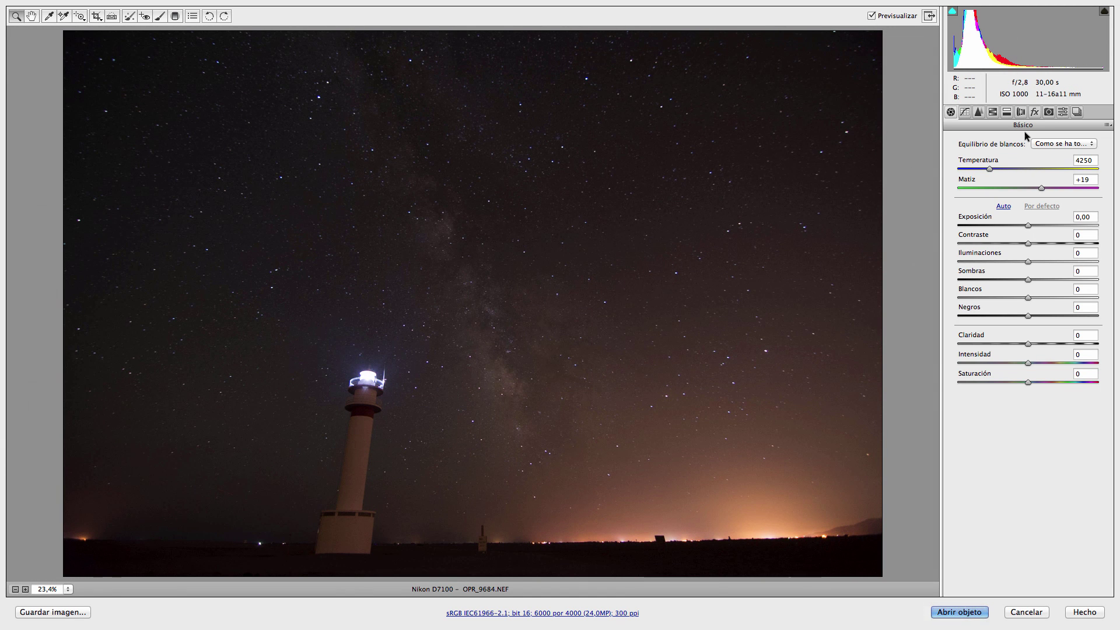
Step: Browse Camera Raw's adjustment tabs, return to Basic, then cancel without applying and switch away
{"action": "left_click", "coordinate": [979, 113]}
{"action": "left_click", "coordinate": [980, 113]}
{"action": "left_click", "coordinate": [993, 112]}
{"action": "left_click", "coordinate": [1006, 112]}
{"action": "left_click", "coordinate": [1021, 112]}
{"action": "left_click", "coordinate": [1048, 112]}
{"action": "left_click", "coordinate": [1076, 112]}
{"action": "left_click", "coordinate": [951, 112]}
{"action": "left_click", "coordinate": [1030, 612]}
{"action": "key", "text": "super+Tab"}
Step: Set the white balance temperature to 3606, keeping tint at +19
{"action": "left_click", "coordinate": [734, 607]}
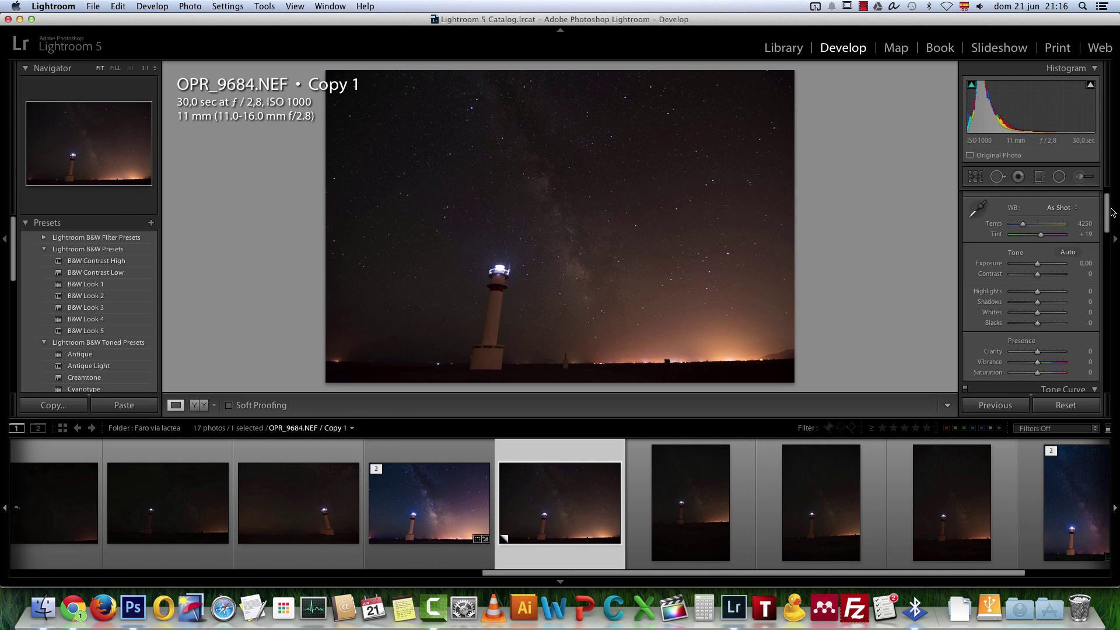
{"action": "scroll", "coordinate": [1107, 214], "scroll_direction": "up", "scroll_amount": 2}
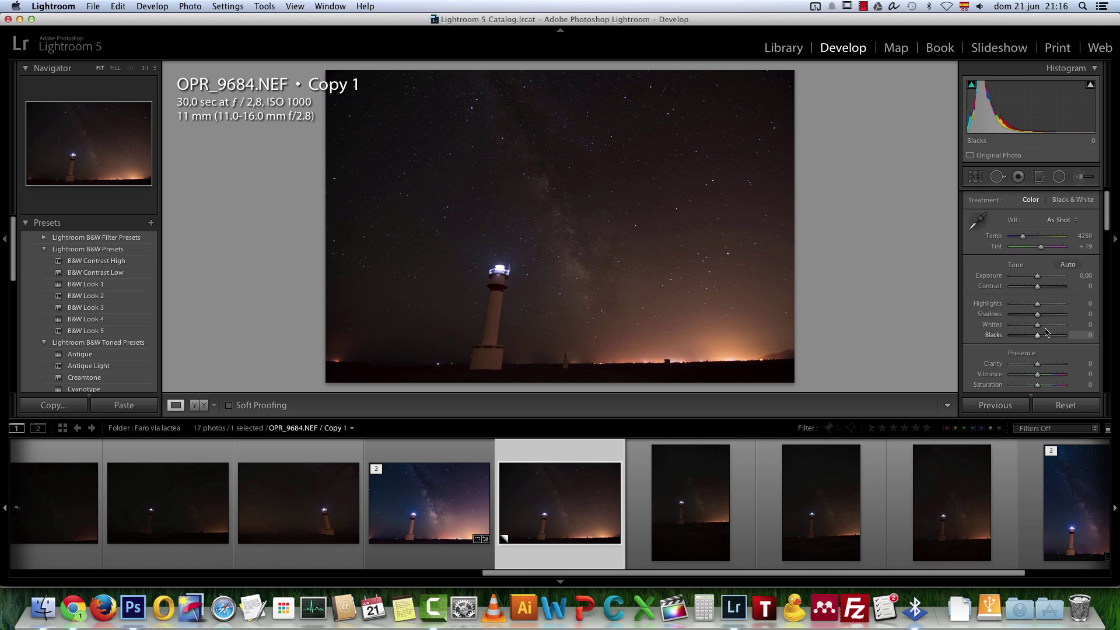
{"action": "left_click", "coordinate": [1084, 236]}
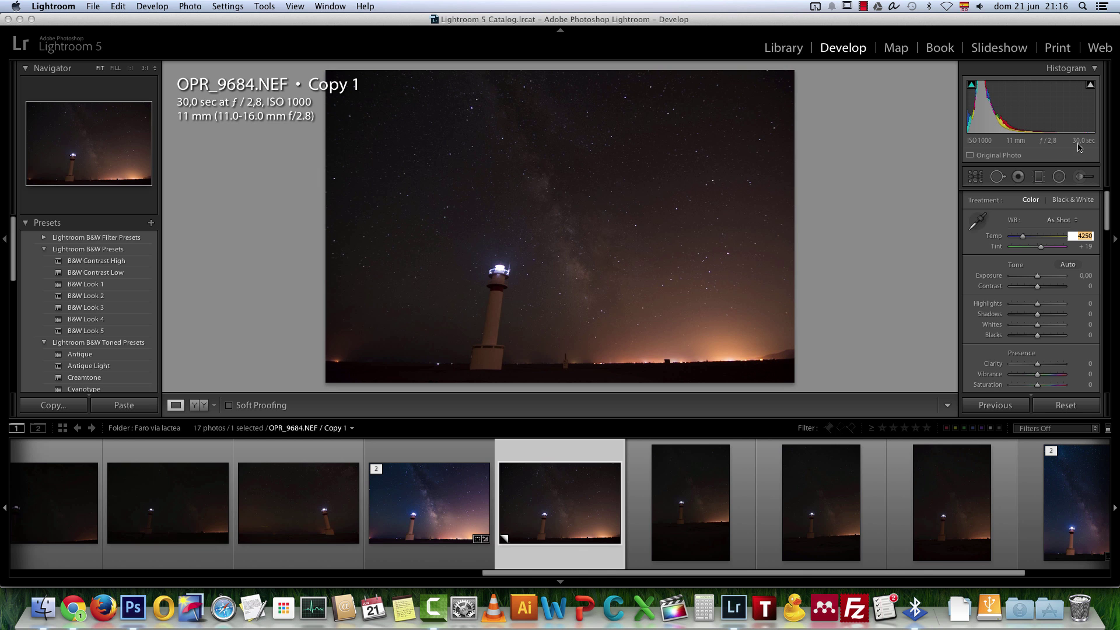
{"action": "type", "text": "3606"}
{"action": "key", "text": "Return"}
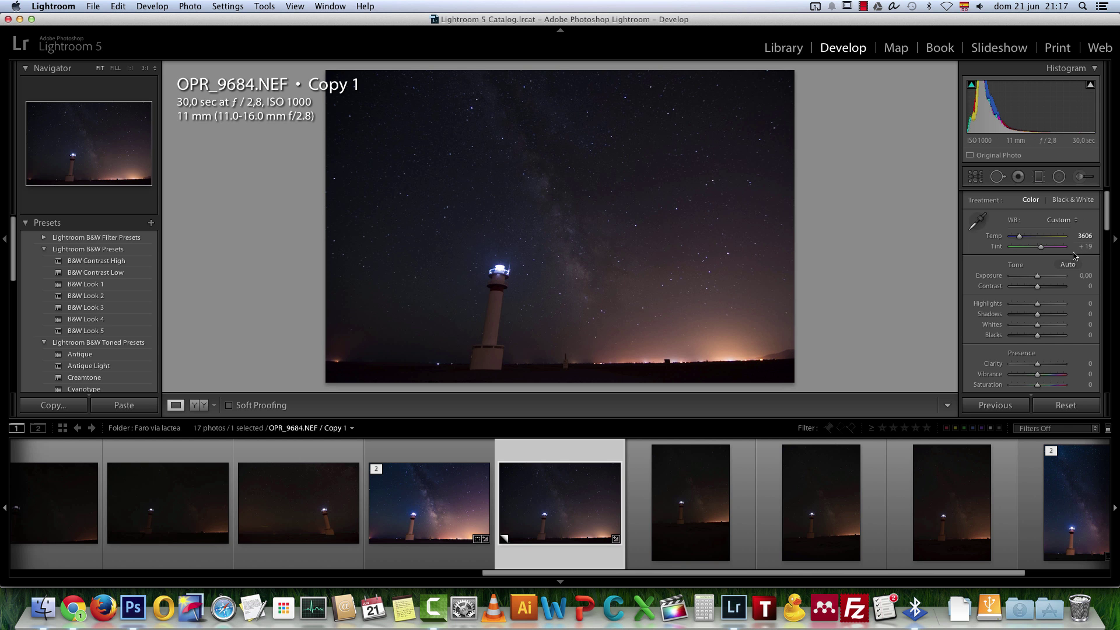
{"action": "left_click", "coordinate": [1081, 247]}
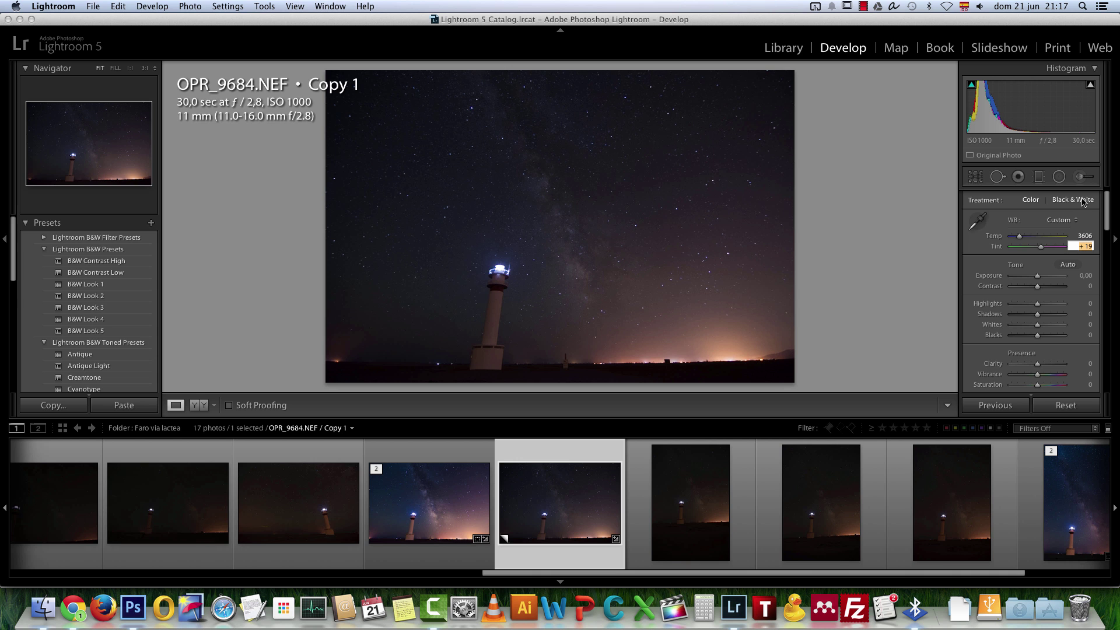
{"action": "key", "text": "Return"}
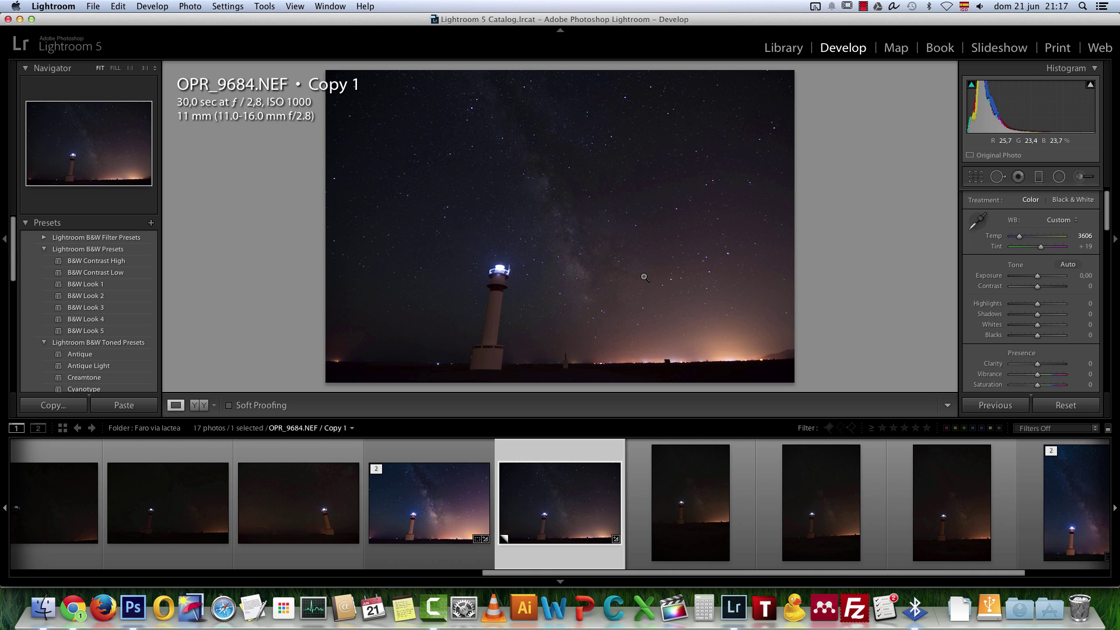
Step: Set exposure to +0,75
{"action": "left_click", "coordinate": [1087, 278]}
{"action": "type", "text": "0,05"}
{"action": "key", "text": "Return"}
{"action": "left_click_drag", "start_coordinate": [1038, 279], "coordinate": [1040, 278]}
{"action": "left_click", "coordinate": [1086, 276]}
{"action": "key", "text": "BackSpace"}
{"action": "key", "text": "BackSpace"}
{"action": "type", "text": "75"}
{"action": "key", "text": "Return"}
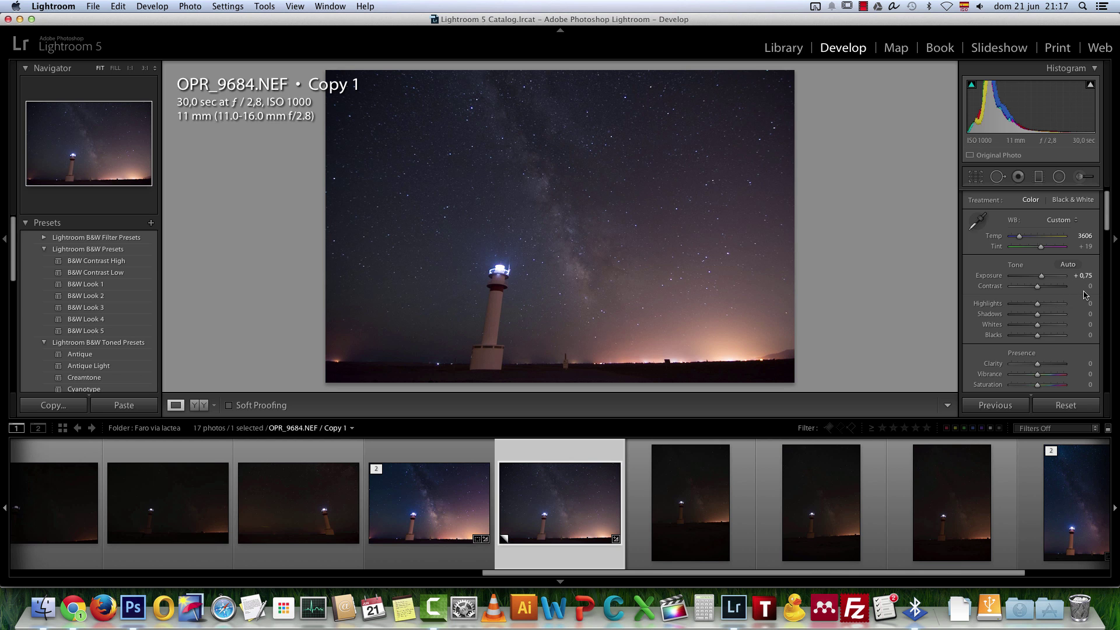
Step: Set contrast to +31
{"action": "left_click", "coordinate": [1088, 286]}
{"action": "type", "text": "31"}
{"action": "key", "text": "Return"}
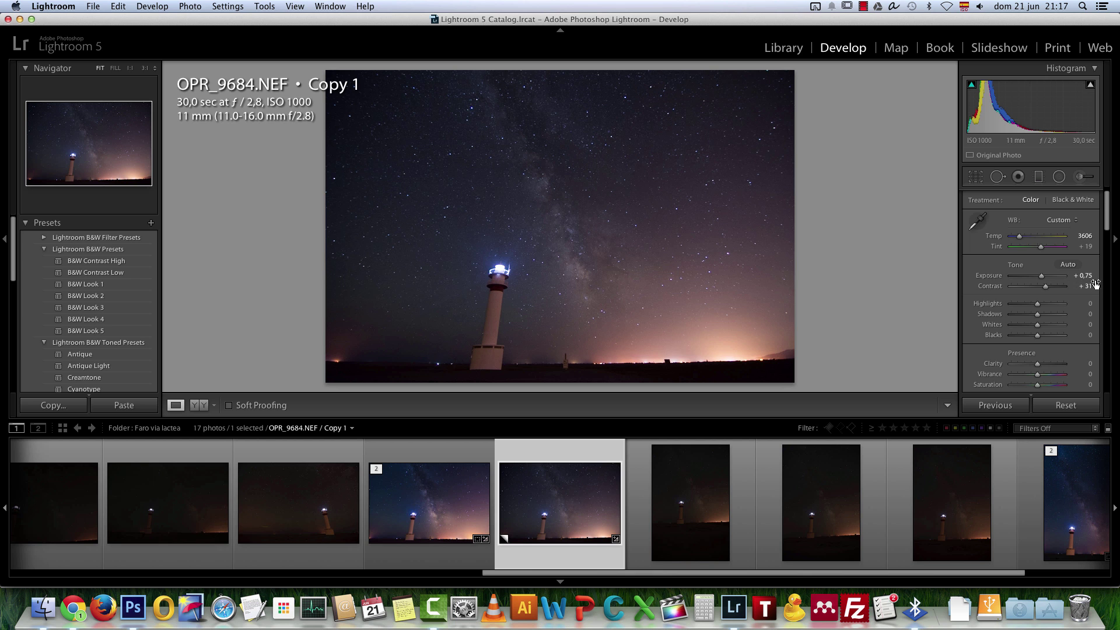
Step: Enter Highlights −21 and Whites +34 in the Basic panel's tone controls
{"action": "left_click", "coordinate": [1087, 303]}
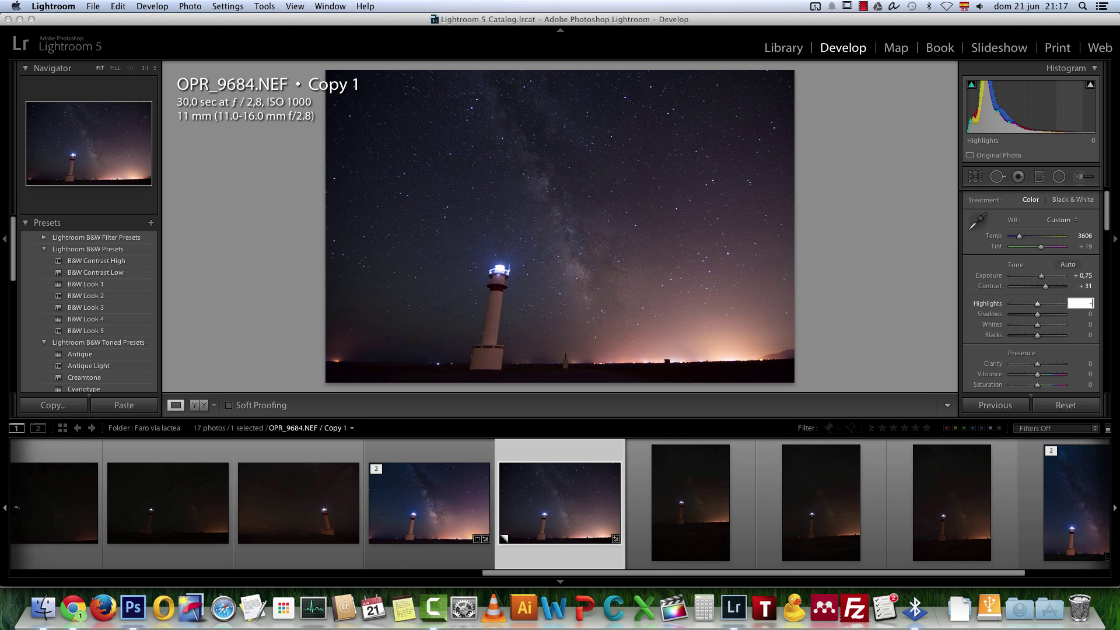
{"action": "key", "text": "Return"}
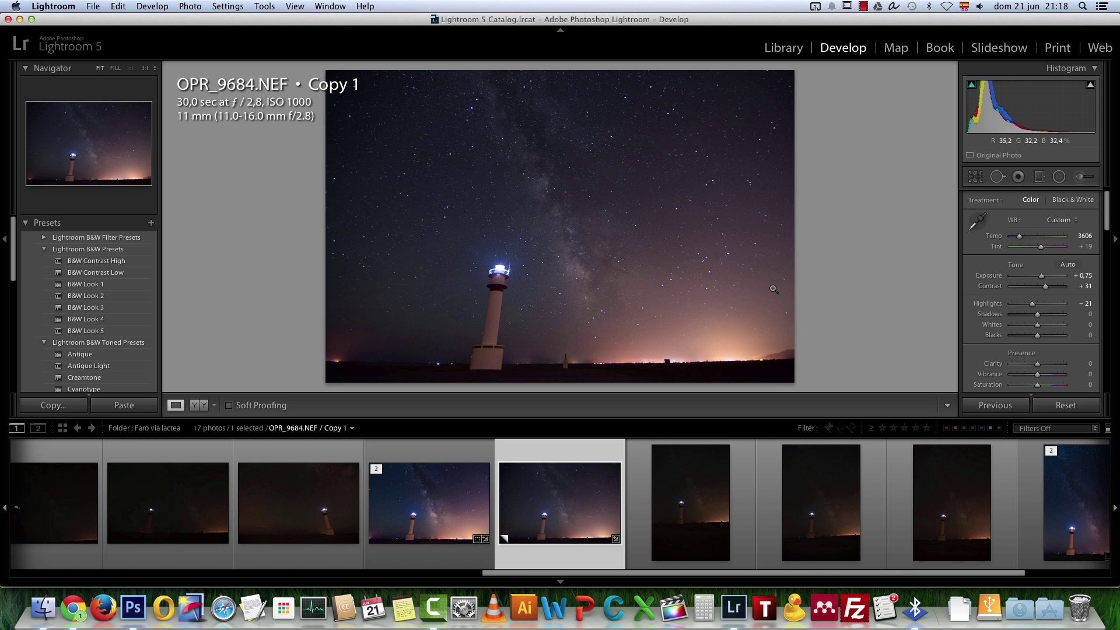
{"action": "left_click", "coordinate": [1089, 315]}
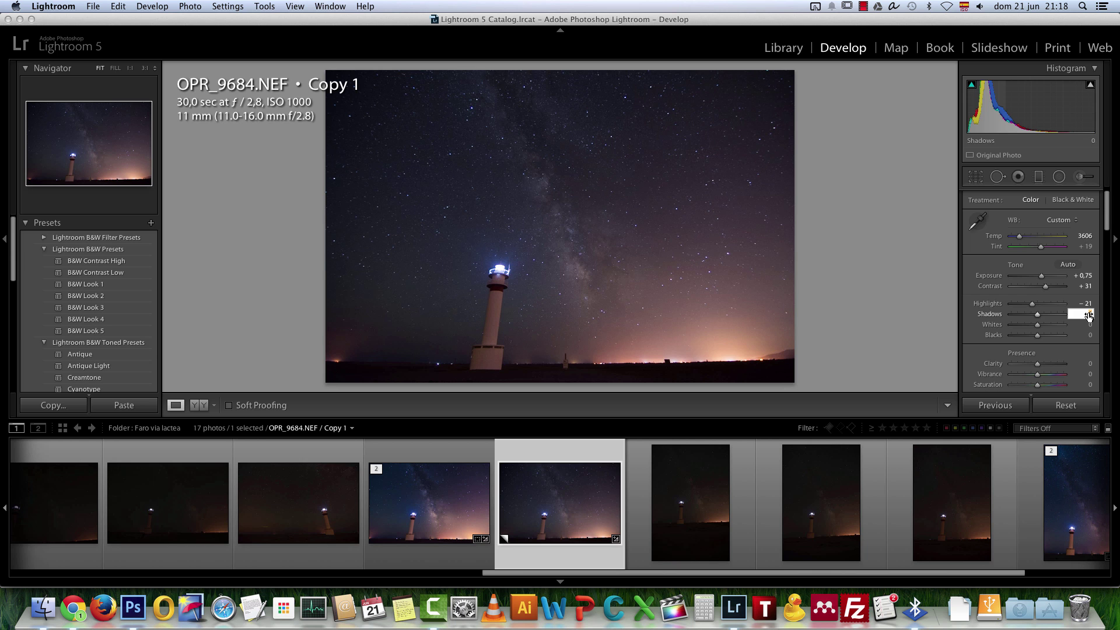
{"action": "key", "text": "Tab"}
{"action": "key", "text": "Tab"}
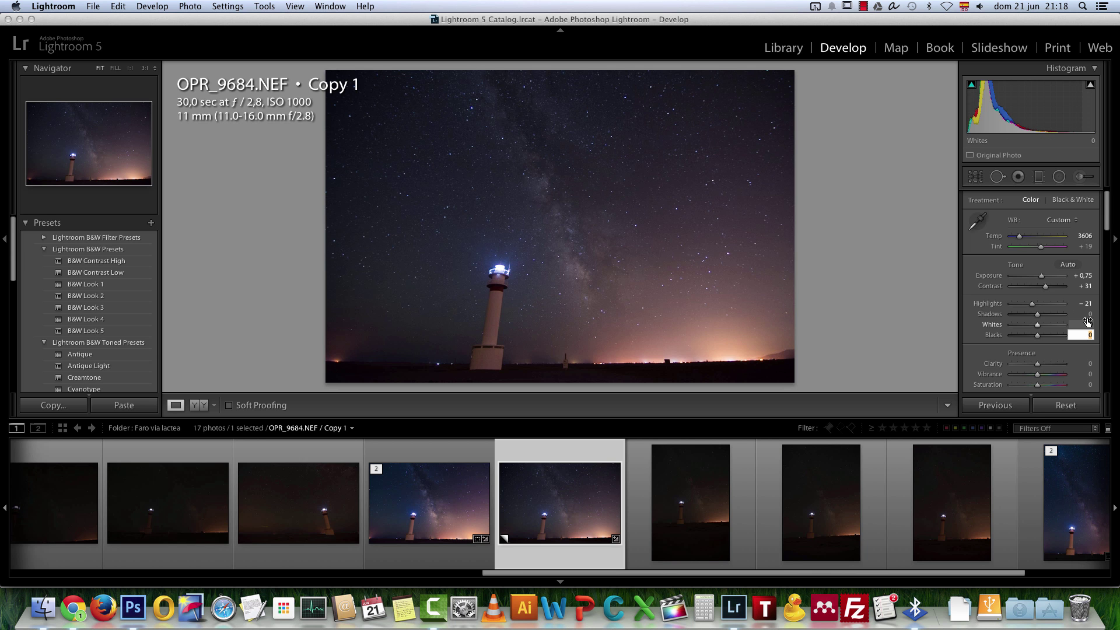
{"action": "key", "text": "shift+Tab"}
{"action": "key", "text": "Return"}
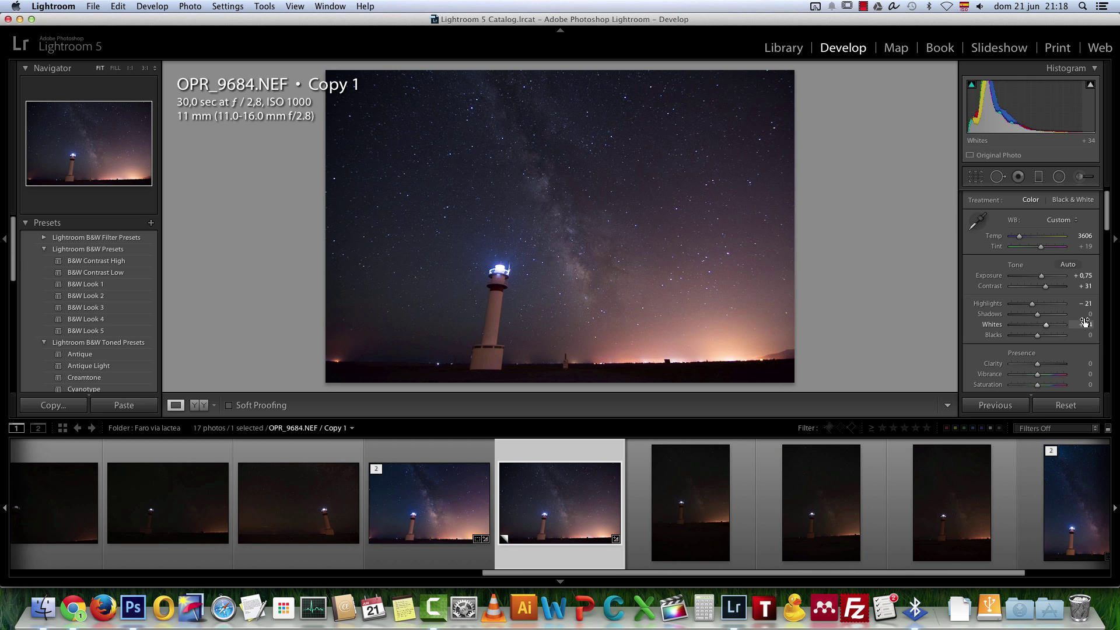
Step: Set clarity to +15, restoring it after trying a lower value
{"action": "scroll", "coordinate": [1061, 368], "scroll_direction": "down", "scroll_amount": 1}
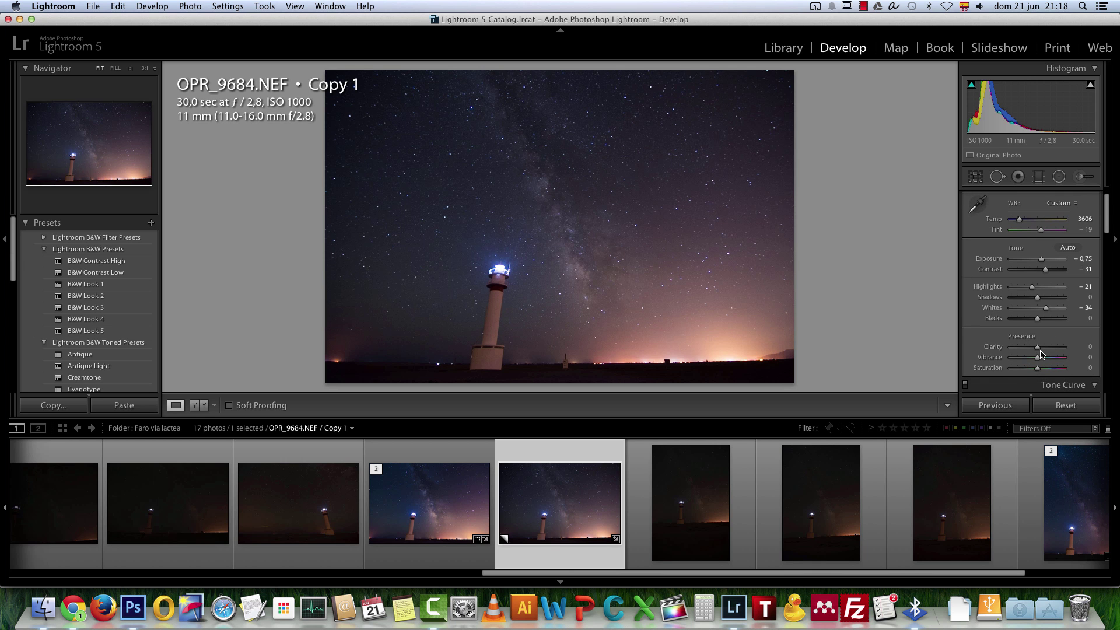
{"action": "left_click", "coordinate": [1084, 347]}
{"action": "type", "text": "15"}
{"action": "key", "text": "Return"}
{"action": "mouse_move", "coordinate": [1041, 347]}
{"action": "left_mouse_down"}
{"action": "mouse_move", "coordinate": [1020, 352]}
{"action": "mouse_move", "coordinate": [1060, 351]}
{"action": "mouse_move", "coordinate": [1020, 350]}
{"action": "mouse_move", "coordinate": [1043, 349]}
{"action": "left_mouse_up"}
{"action": "type", "text": "15"}
{"action": "key", "text": "Return"}
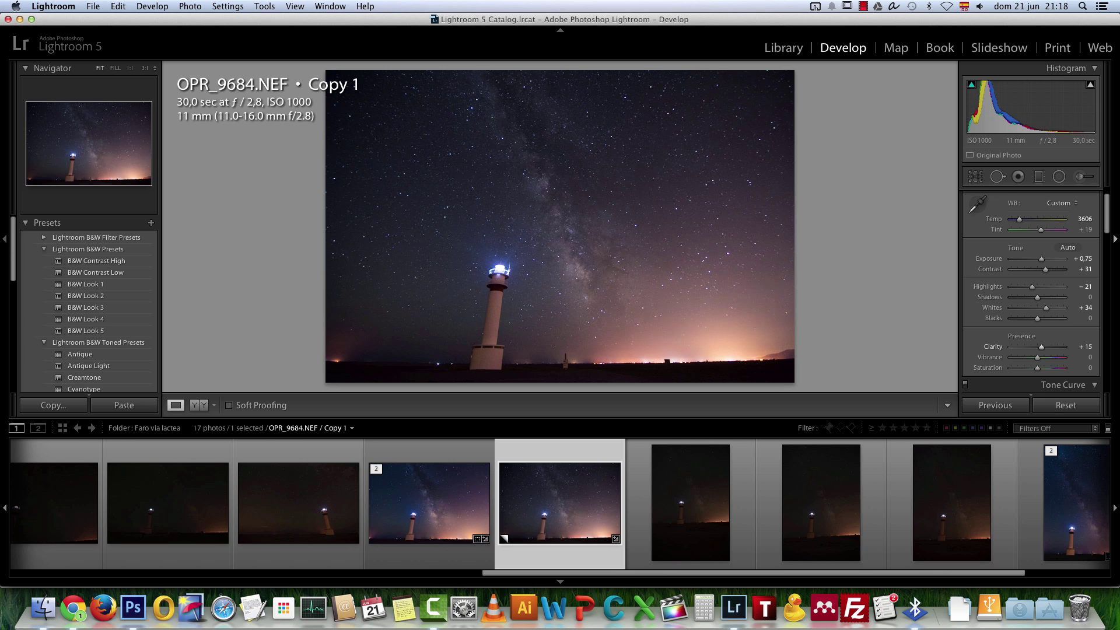
Step: Set saturation to +12 and settle vibrance at +30 after trying other amounts
{"action": "left_click", "coordinate": [1086, 357]}
{"action": "type", "text": "51"}
{"action": "key", "text": "Return"}
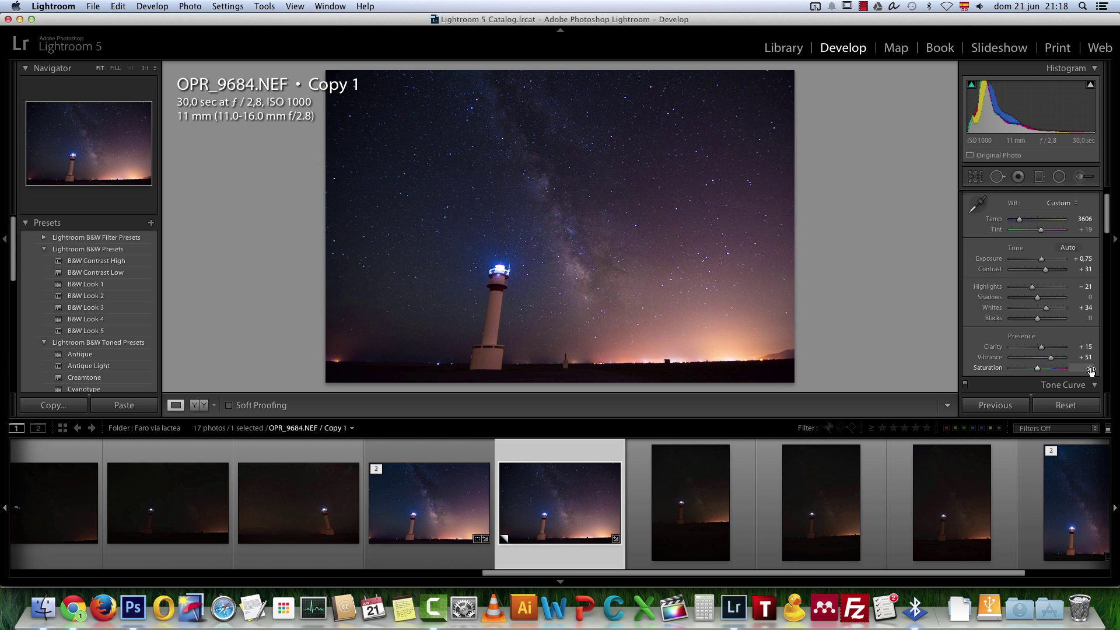
{"action": "left_click", "coordinate": [1089, 369]}
{"action": "type", "text": "12"}
{"action": "key", "text": "Return"}
{"action": "left_click_drag", "start_coordinate": [1047, 360], "coordinate": [1029, 358]}
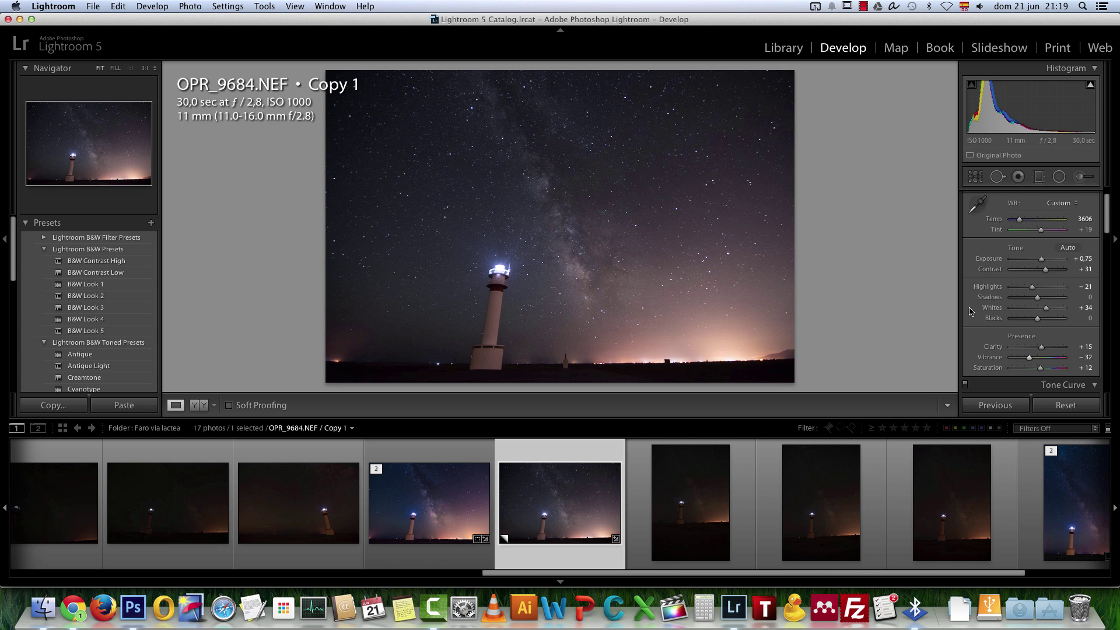
{"action": "mouse_move", "coordinate": [1030, 358]}
{"action": "left_mouse_down"}
{"action": "mouse_move", "coordinate": [1046, 360]}
{"action": "mouse_move", "coordinate": [1043, 373]}
{"action": "left_mouse_up"}
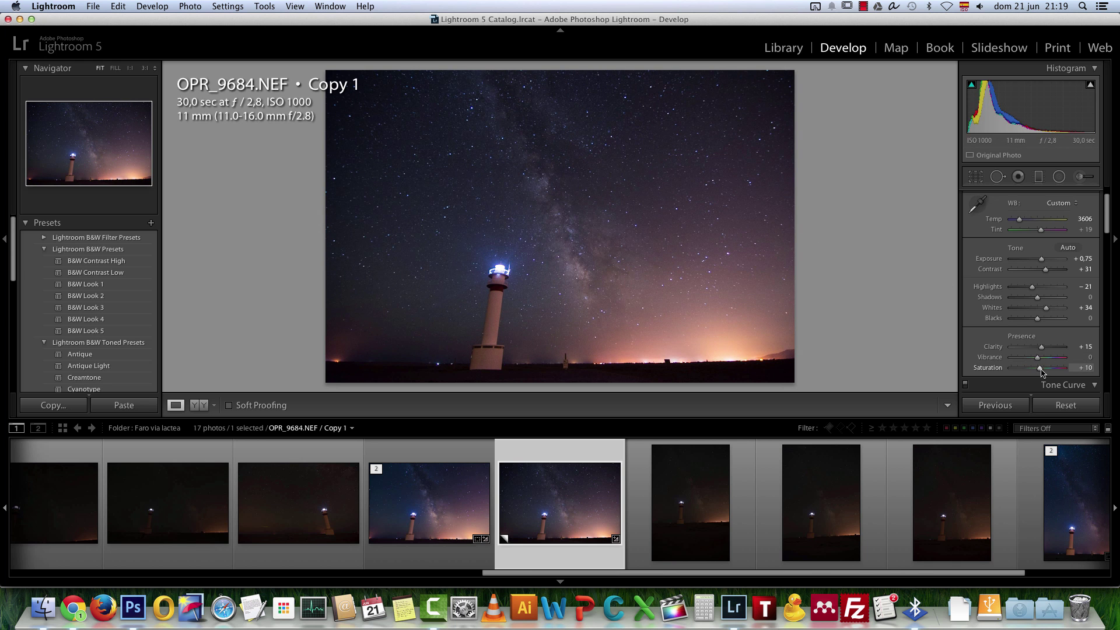
{"action": "left_click", "coordinate": [1086, 357]}
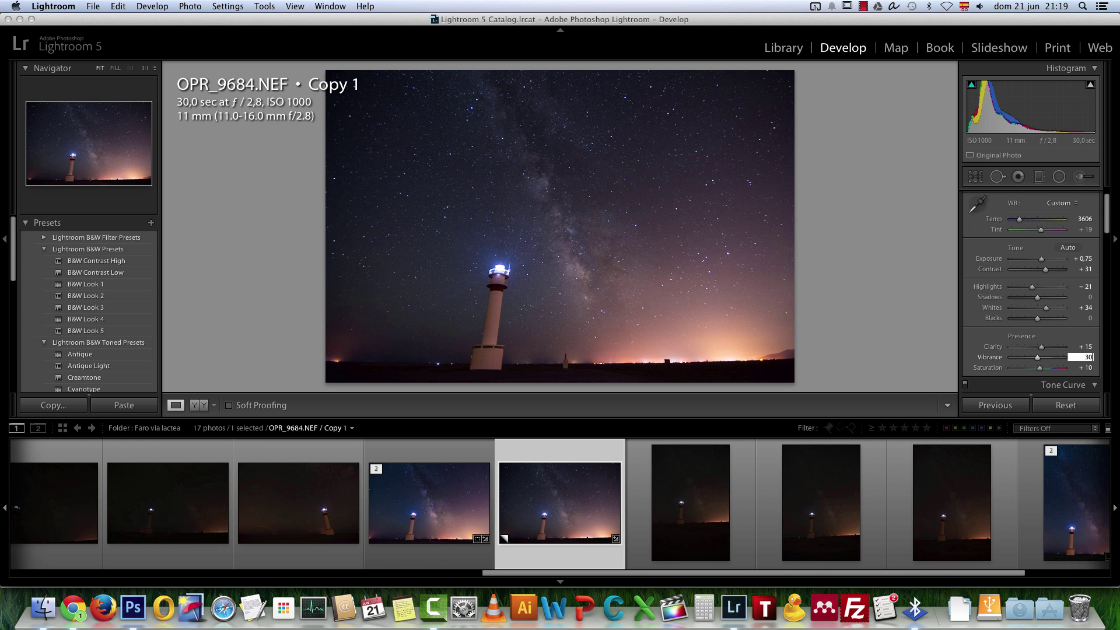
{"action": "key", "text": "Return"}
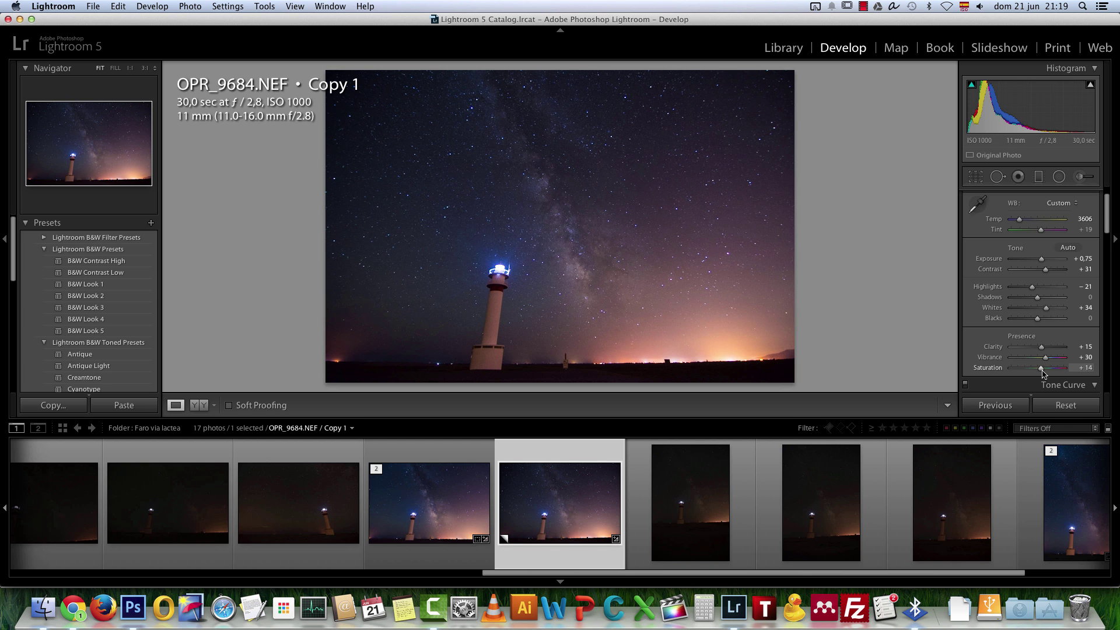
{"action": "left_click", "coordinate": [1087, 368]}
Step: Confirm saturation at +12 and scroll down to the Tone Curve panel
{"action": "type", "text": "12"}
{"action": "key", "text": "Return"}
{"action": "scroll", "coordinate": [1073, 323], "scroll_direction": "down", "scroll_amount": 5}
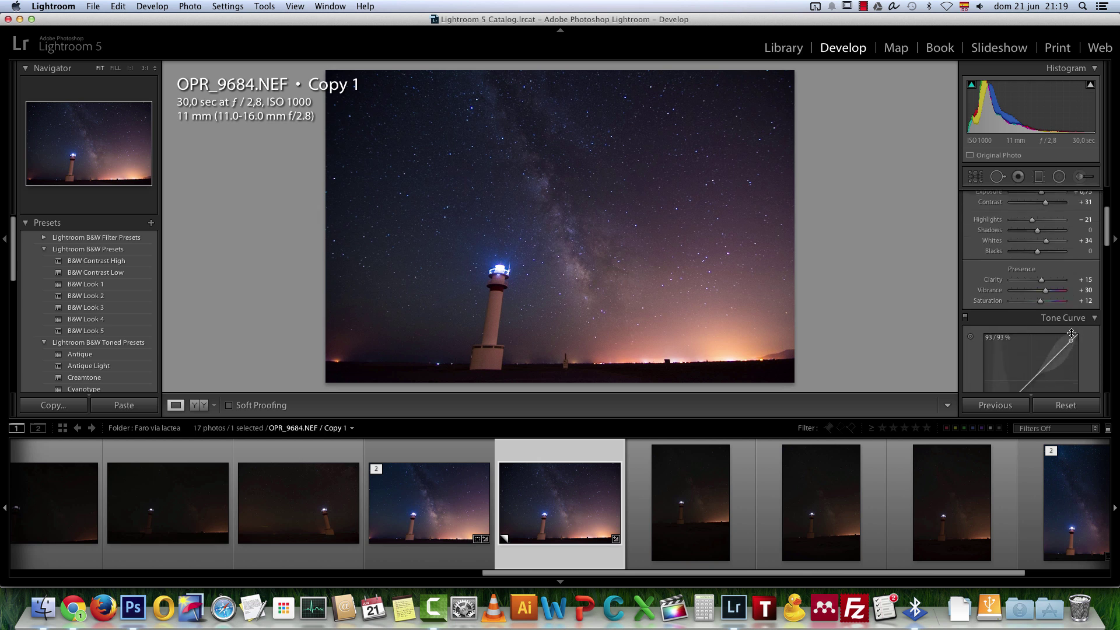
{"action": "scroll", "coordinate": [1073, 323], "scroll_direction": "down", "scroll_amount": 2}
{"action": "scroll", "coordinate": [1085, 332], "scroll_direction": "down", "scroll_amount": 2}
Step: Set tone curve Lights to -6 and Highlights to -47
{"action": "left_click", "coordinate": [1091, 337]}
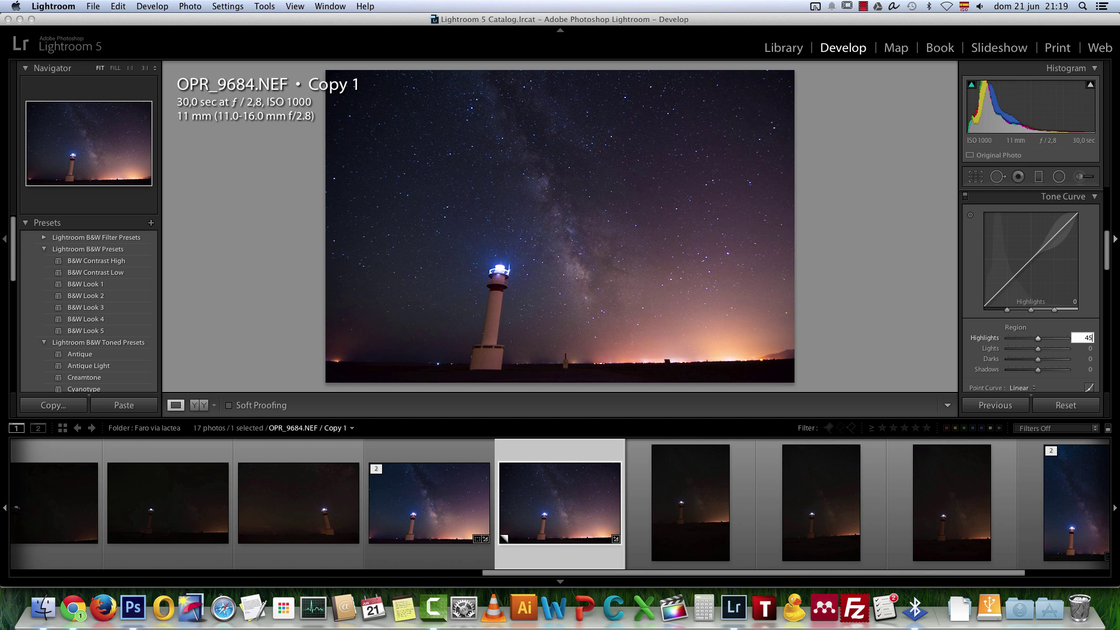
{"action": "type", "text": "45"}
{"action": "key", "text": "Return"}
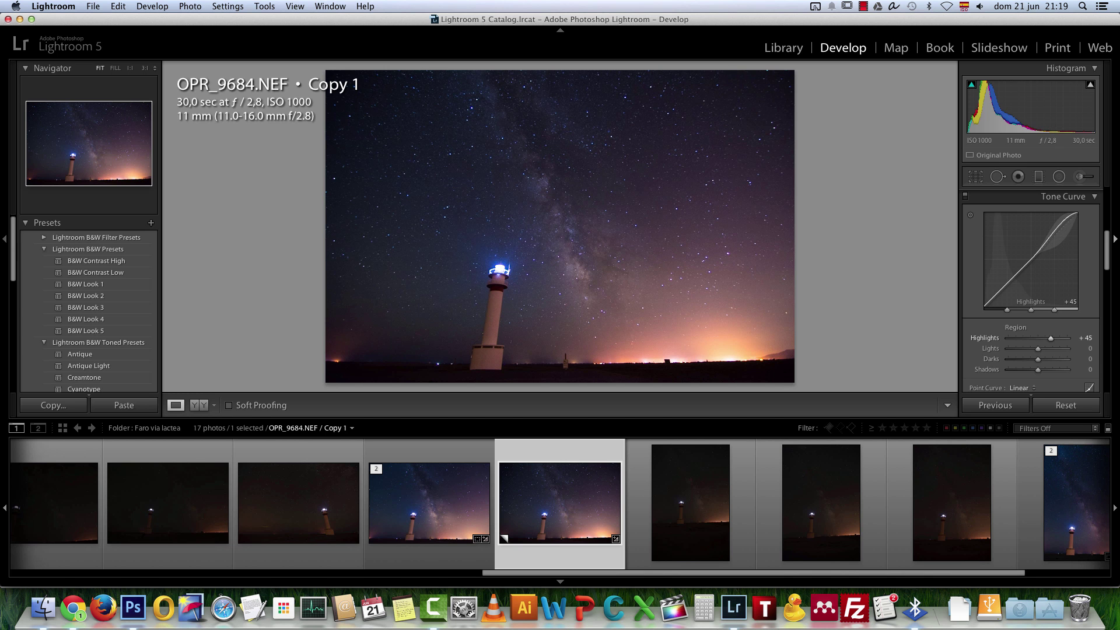
{"action": "left_click", "coordinate": [1080, 349]}
{"action": "type", "text": "-"}
{"action": "key", "text": "Return"}
{"action": "left_click", "coordinate": [1084, 338]}
{"action": "type", "text": "-"}
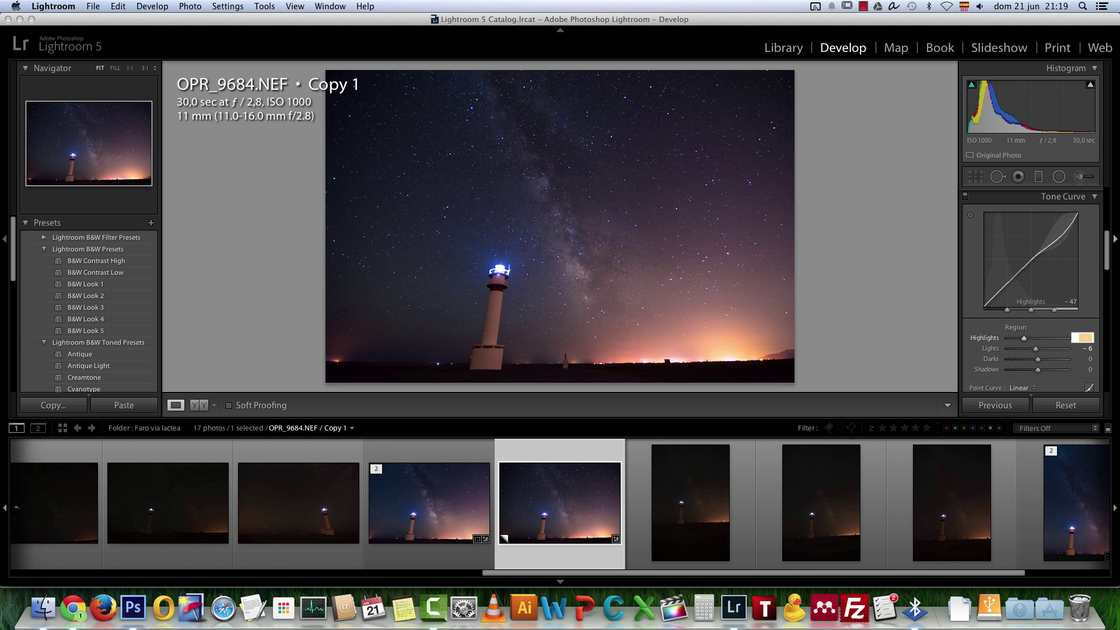
{"action": "type", "text": "47"}
{"action": "key", "text": "Return"}
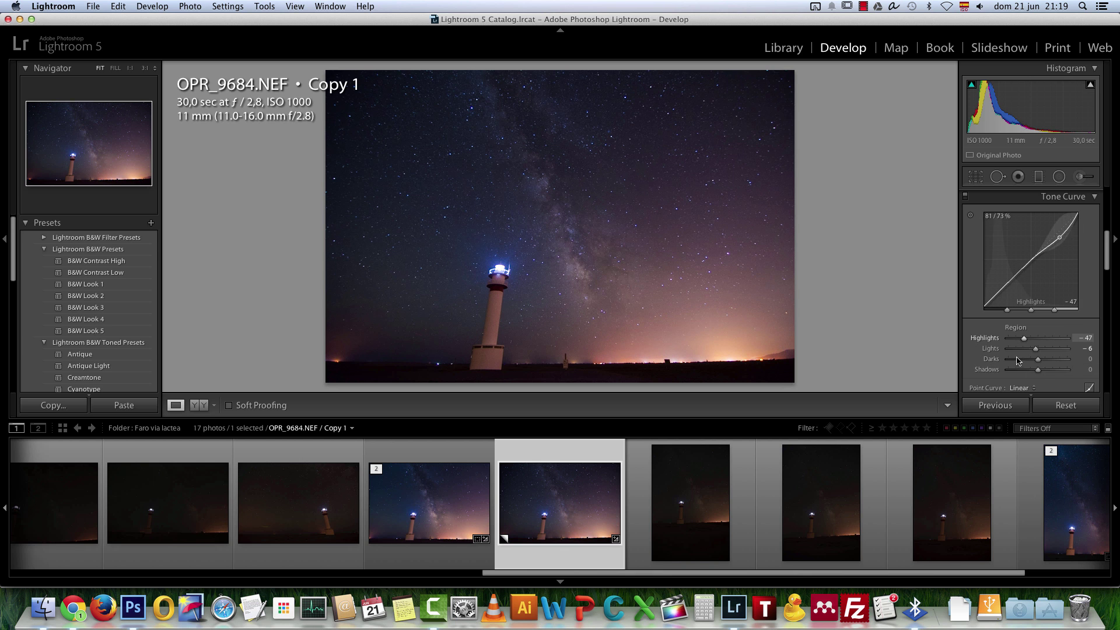
Step: Give split-toning highlights hue 45 and saturation 23
{"action": "scroll", "coordinate": [1066, 363], "scroll_direction": "down", "scroll_amount": 5}
{"action": "scroll", "coordinate": [1043, 347], "scroll_direction": "down", "scroll_amount": 2}
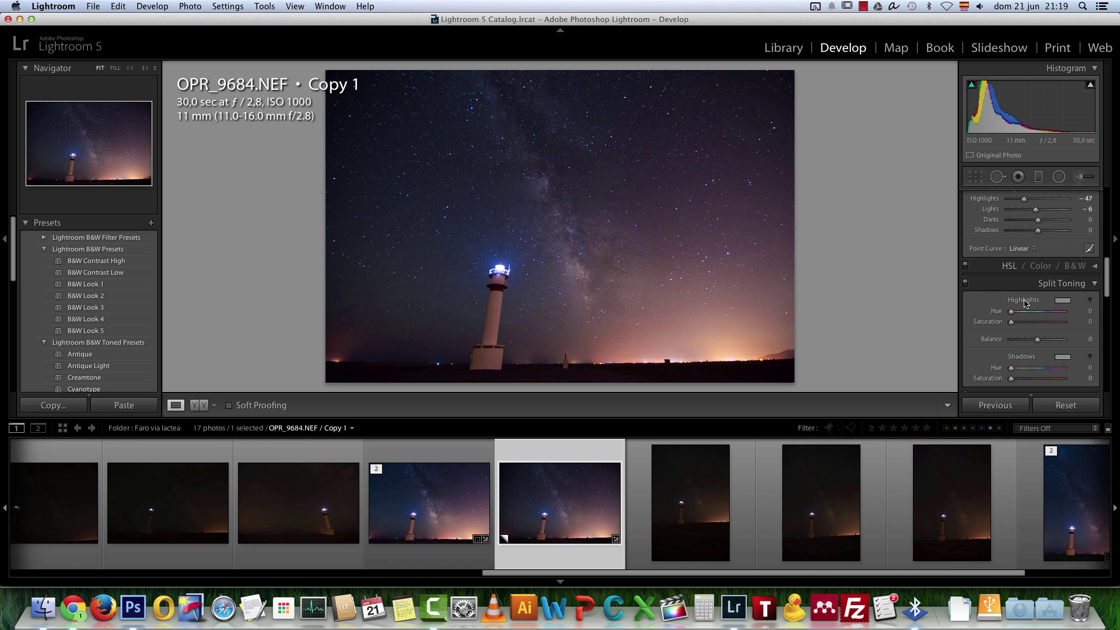
{"action": "scroll", "coordinate": [1023, 304], "scroll_direction": "down", "scroll_amount": 1}
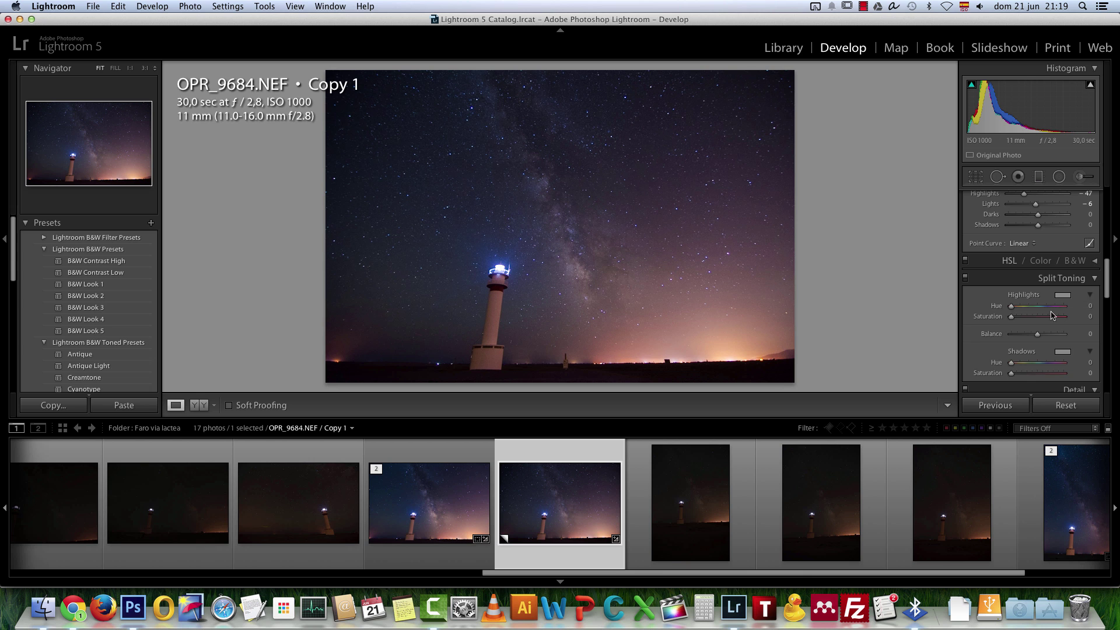
{"action": "left_click", "coordinate": [1086, 306]}
{"action": "type", "text": "45"}
{"action": "key", "text": "Return"}
{"action": "left_click", "coordinate": [1086, 316]}
{"action": "type", "text": "23"}
{"action": "key", "text": "Return"}
Step: Give split-toning shadows hue 220 and saturation 12
{"action": "scroll", "coordinate": [1065, 350], "scroll_direction": "down", "scroll_amount": 1}
{"action": "left_click", "coordinate": [1087, 362]}
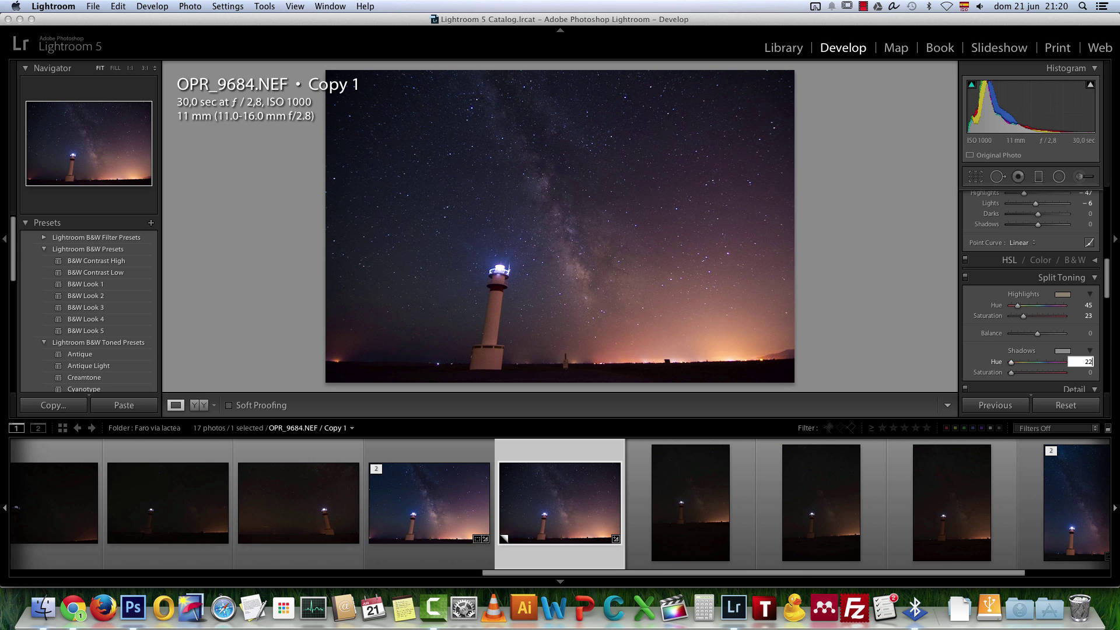
{"action": "type", "text": "220"}
{"action": "key", "text": "Return"}
{"action": "left_click", "coordinate": [1084, 372]}
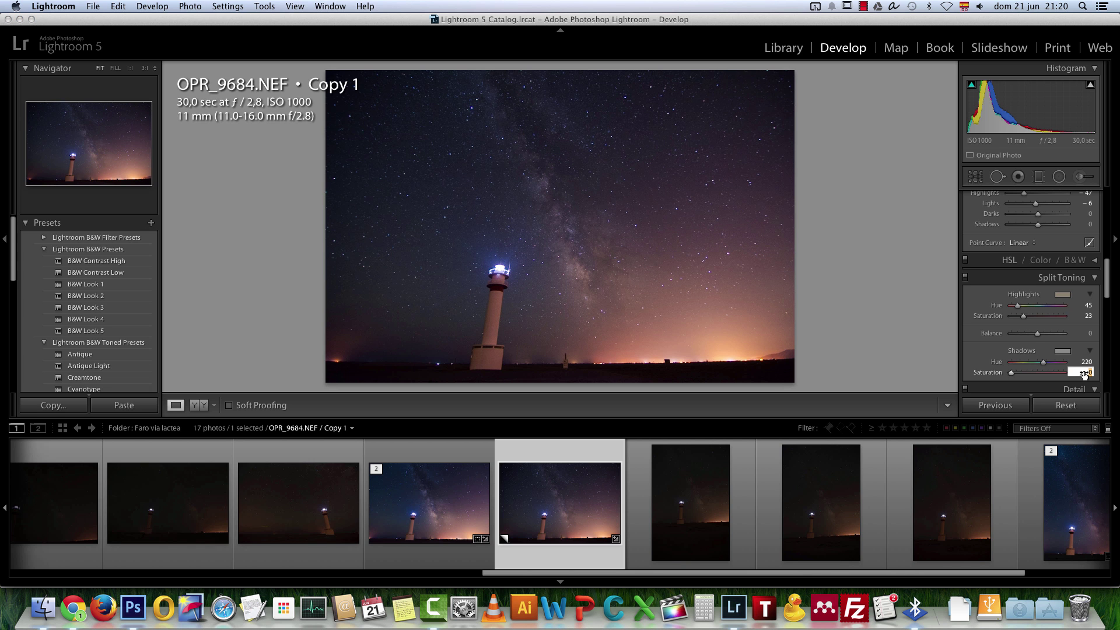
{"action": "type", "text": "12"}
{"action": "key", "text": "Return"}
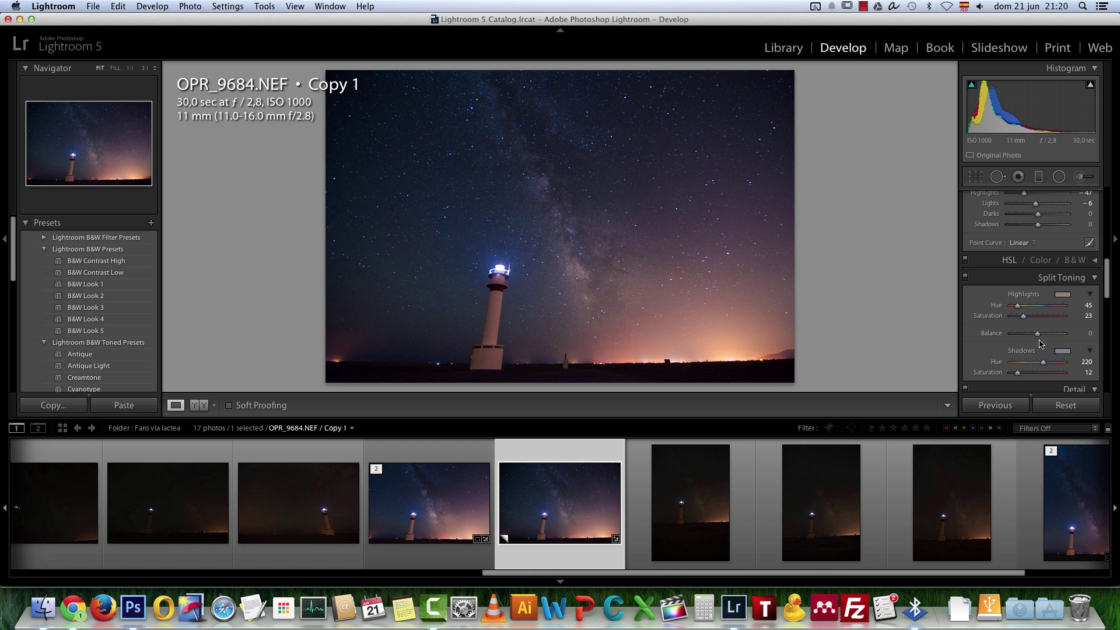
Step: Try the split-toning balance at both extremes, then return it to neutral 0
{"action": "left_click_drag", "start_coordinate": [1038, 336], "coordinate": [1014, 337]}
{"action": "left_click_drag", "start_coordinate": [1014, 333], "coordinate": [1080, 337]}
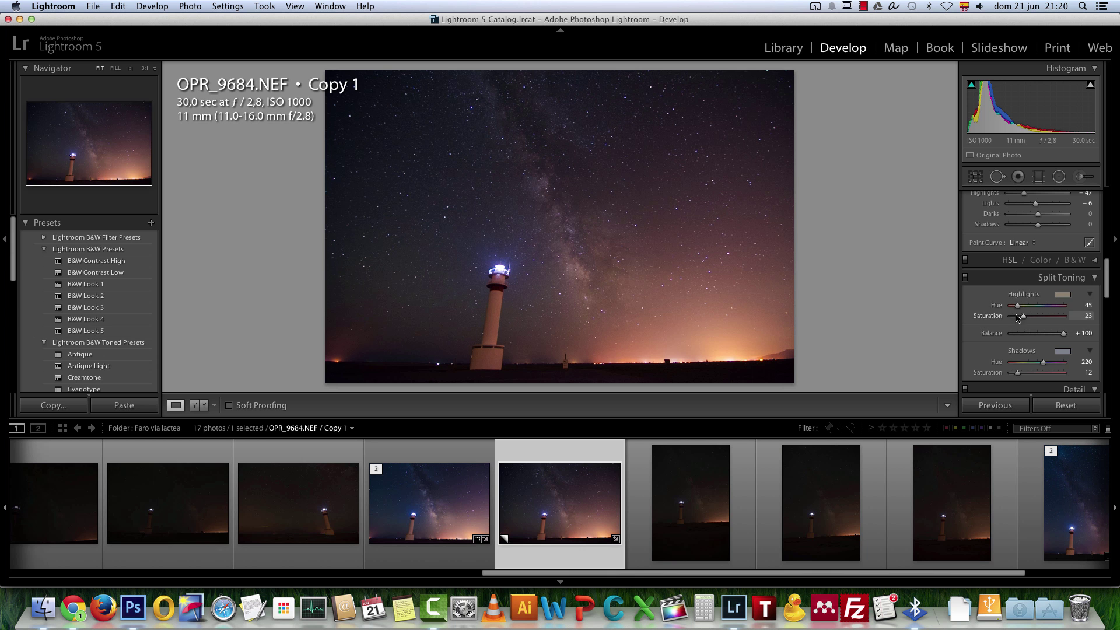
{"action": "left_click_drag", "start_coordinate": [1064, 336], "coordinate": [1040, 337]}
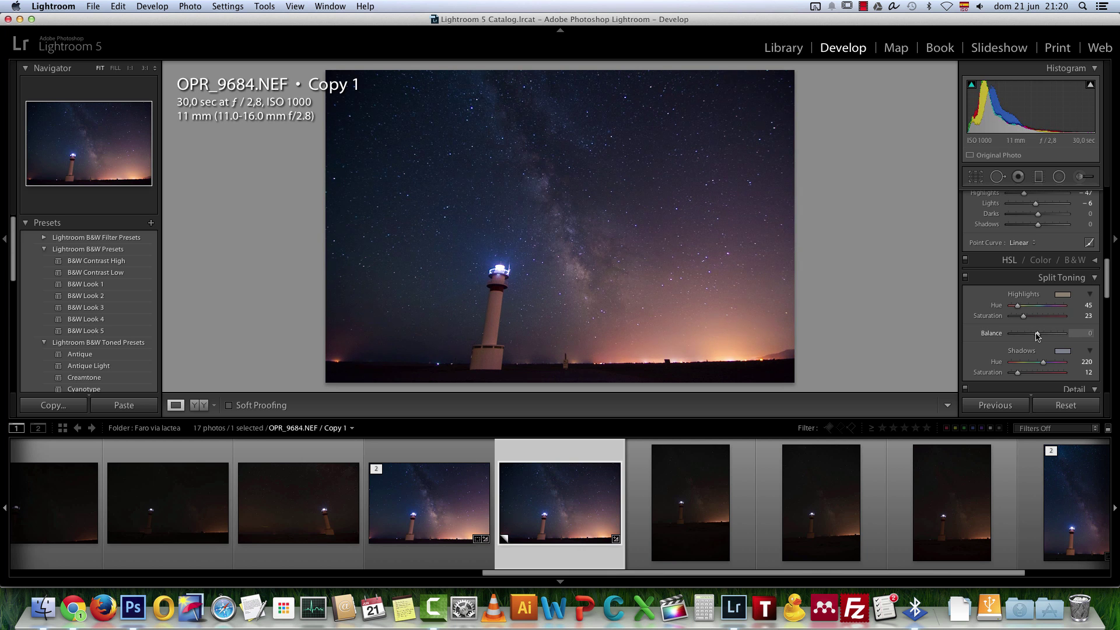
Step: Raise Sharpening Amount to 33 and check it at 1:1 on the lighthouse
{"action": "scroll", "coordinate": [1034, 330], "scroll_direction": "down", "scroll_amount": 5}
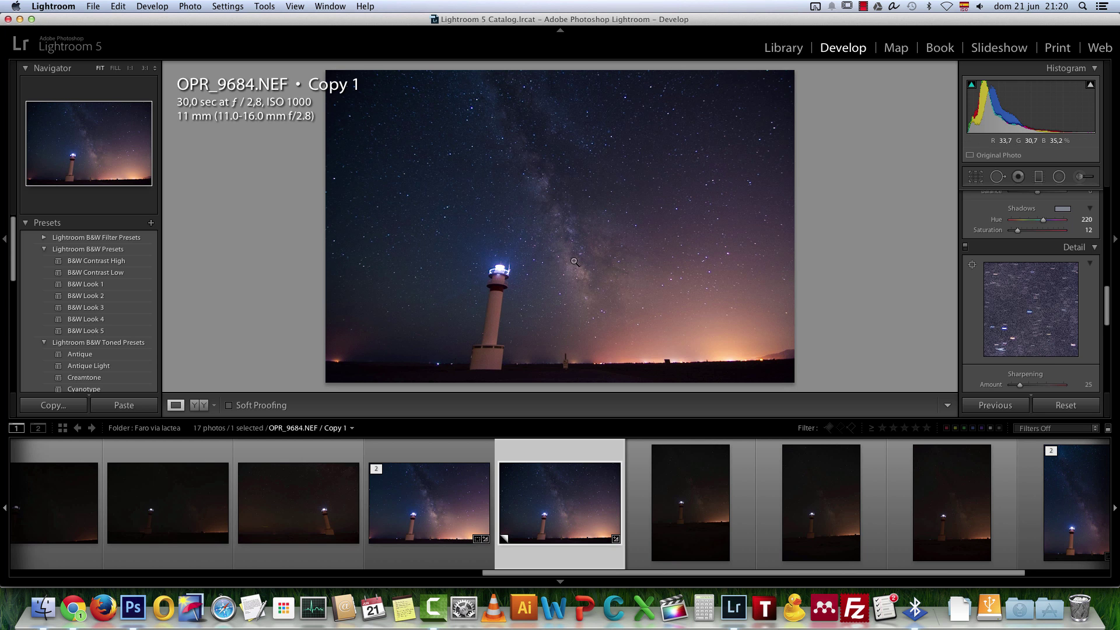
{"action": "scroll", "coordinate": [1030, 350], "scroll_direction": "down", "scroll_amount": 1}
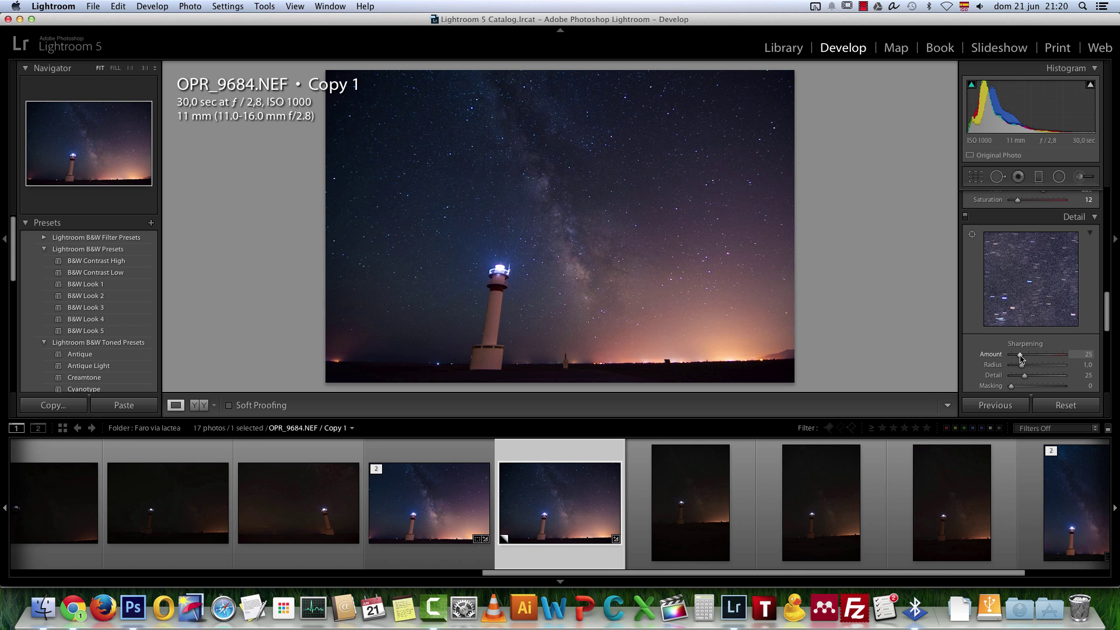
{"action": "left_click_drag", "start_coordinate": [1021, 358], "coordinate": [1027, 358]}
{"action": "left_click", "coordinate": [540, 229]}
{"action": "left_click_drag", "start_coordinate": [541, 228], "coordinate": [694, 241]}
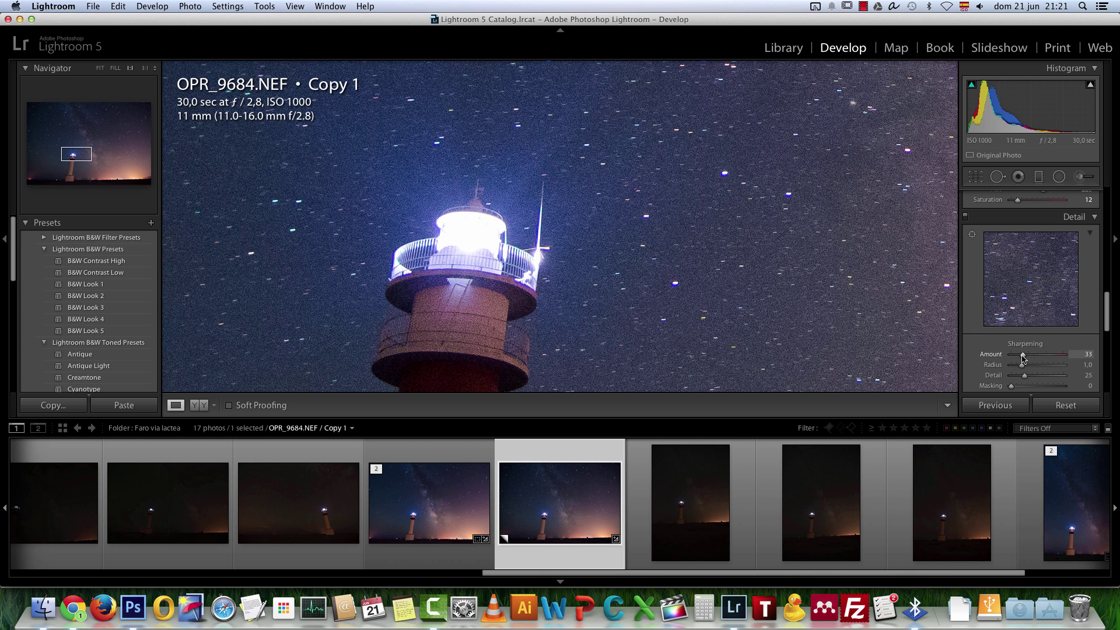
Step: Set Luminance noise reduction to 24 while viewing an empty patch of starry sky at 1:1
{"action": "scroll", "coordinate": [1020, 361], "scroll_direction": "down", "scroll_amount": 2}
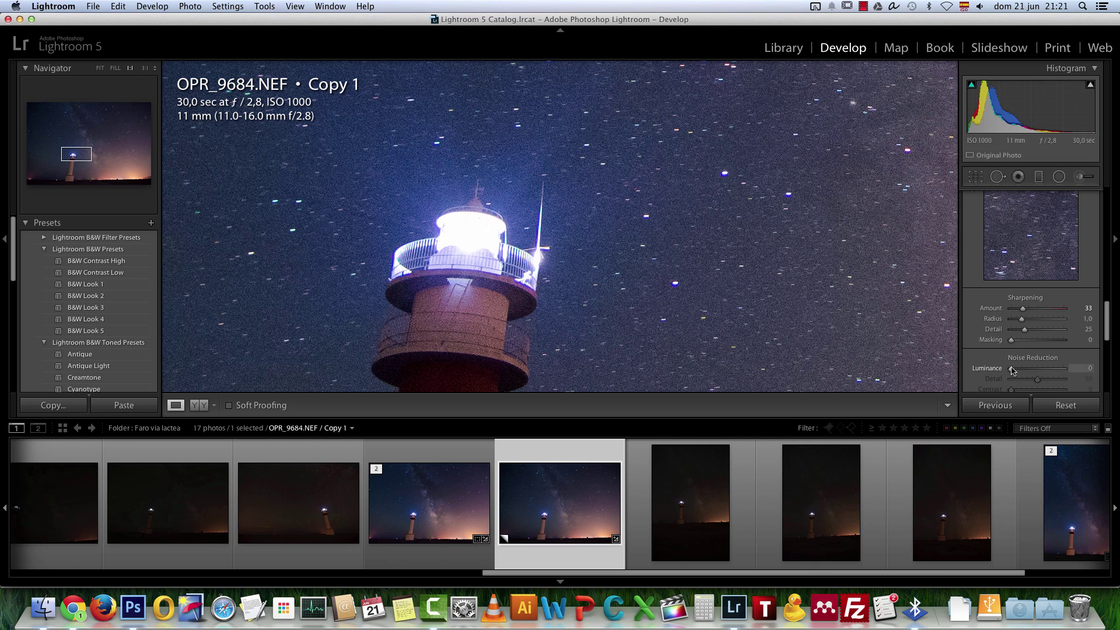
{"action": "left_click_drag", "start_coordinate": [1016, 370], "coordinate": [1022, 369]}
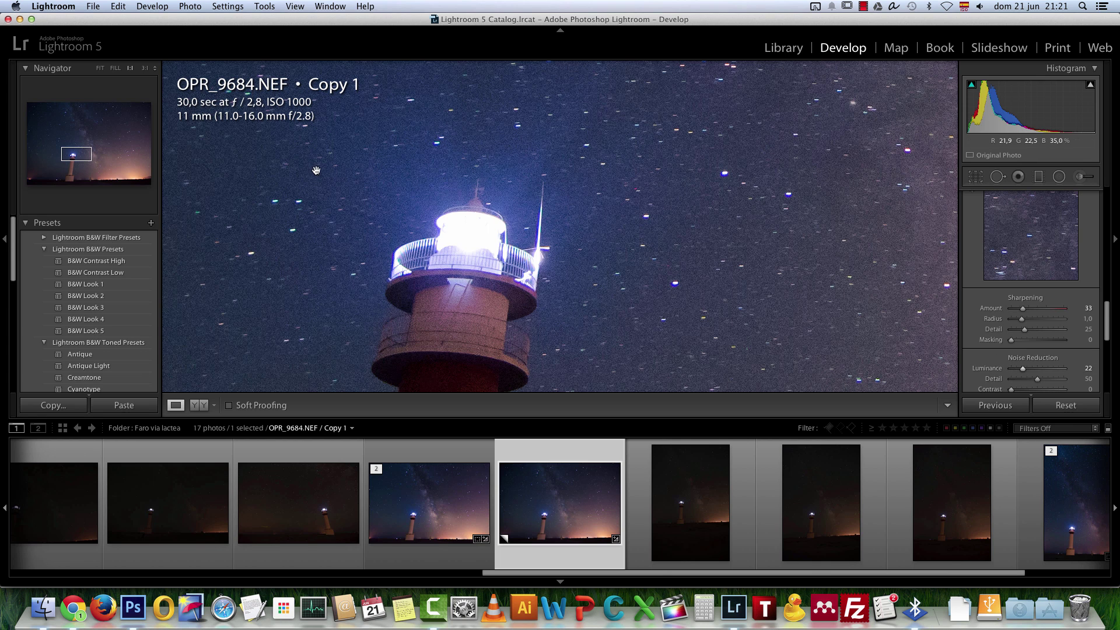
{"action": "left_click", "coordinate": [60, 155]}
{"action": "left_click_drag", "start_coordinate": [399, 259], "coordinate": [811, 167]}
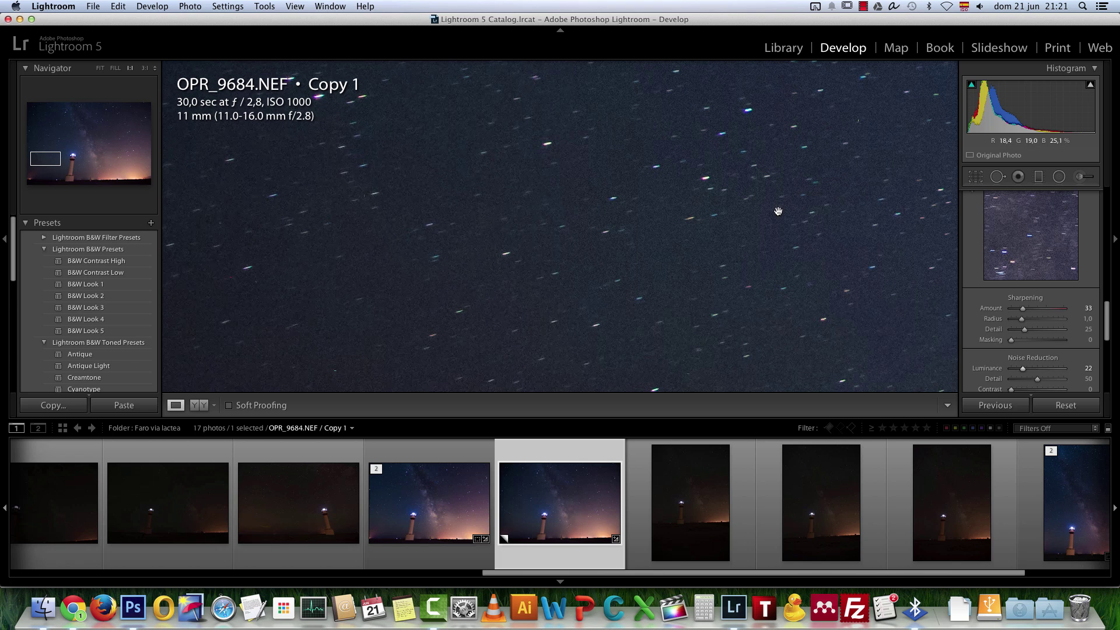
{"action": "scroll", "coordinate": [1050, 315], "scroll_direction": "down", "scroll_amount": 2}
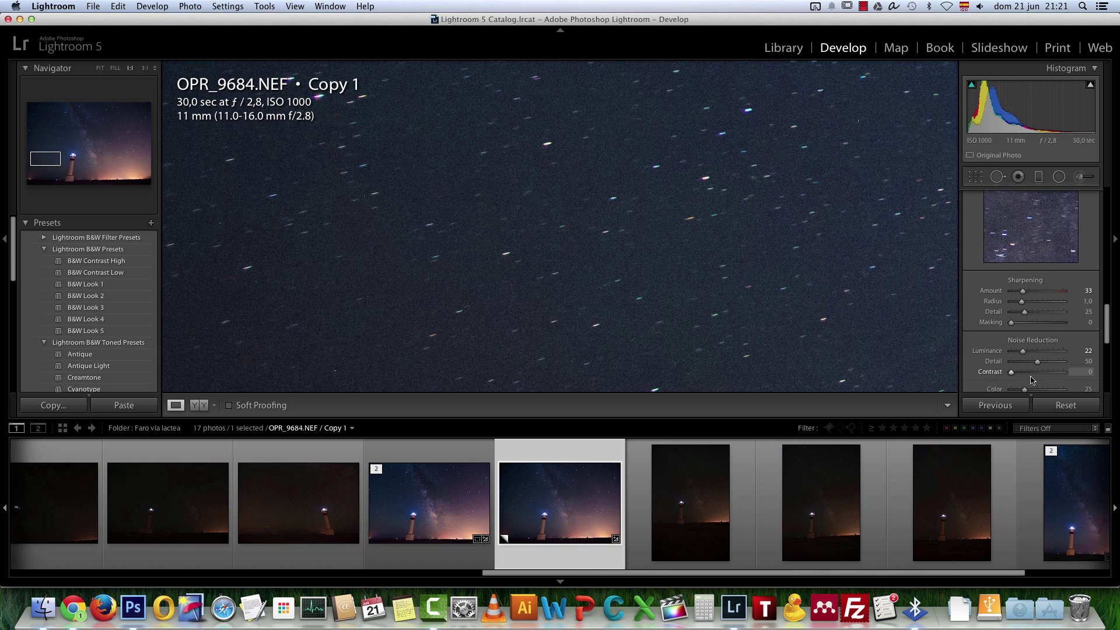
{"action": "scroll", "coordinate": [1022, 376], "scroll_direction": "down", "scroll_amount": 1}
{"action": "left_click_drag", "start_coordinate": [1024, 371], "coordinate": [1024, 371]}
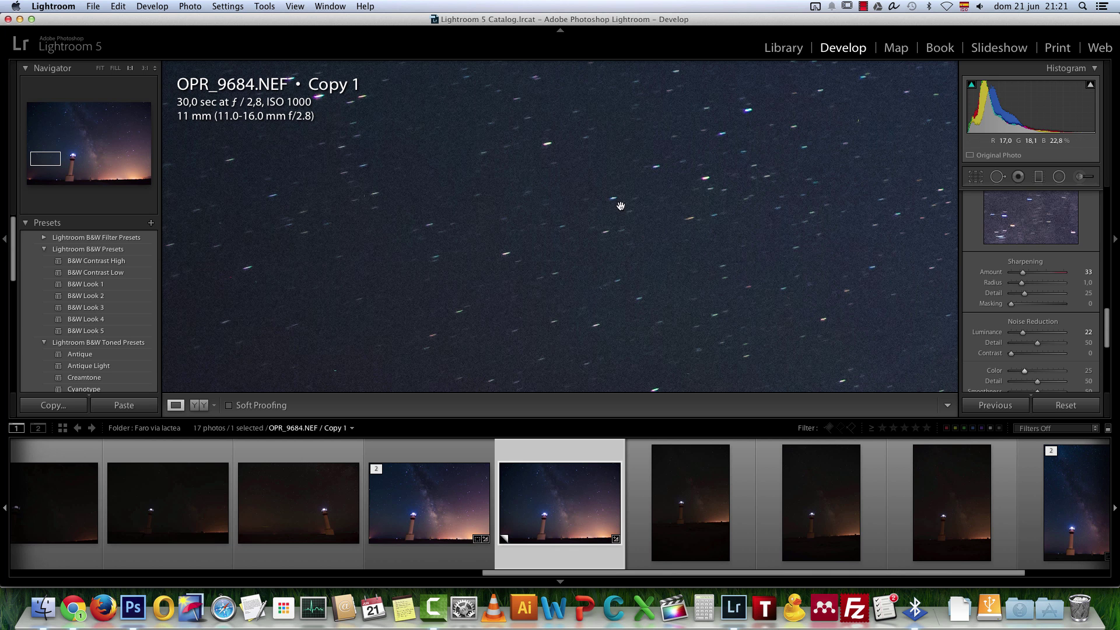
{"action": "scroll", "coordinate": [621, 206], "scroll_direction": "right", "scroll_amount": 10}
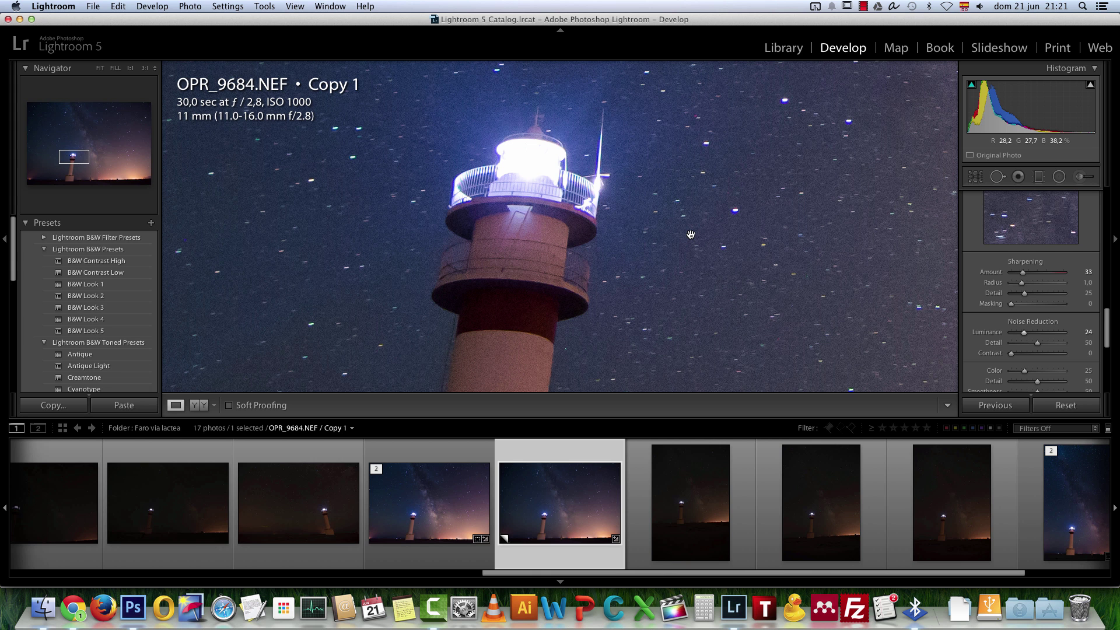
Step: Pan the 1:1 view along the lighthouse to check noise, then return to Fit view
{"action": "left_click_drag", "start_coordinate": [791, 317], "coordinate": [723, 231]}
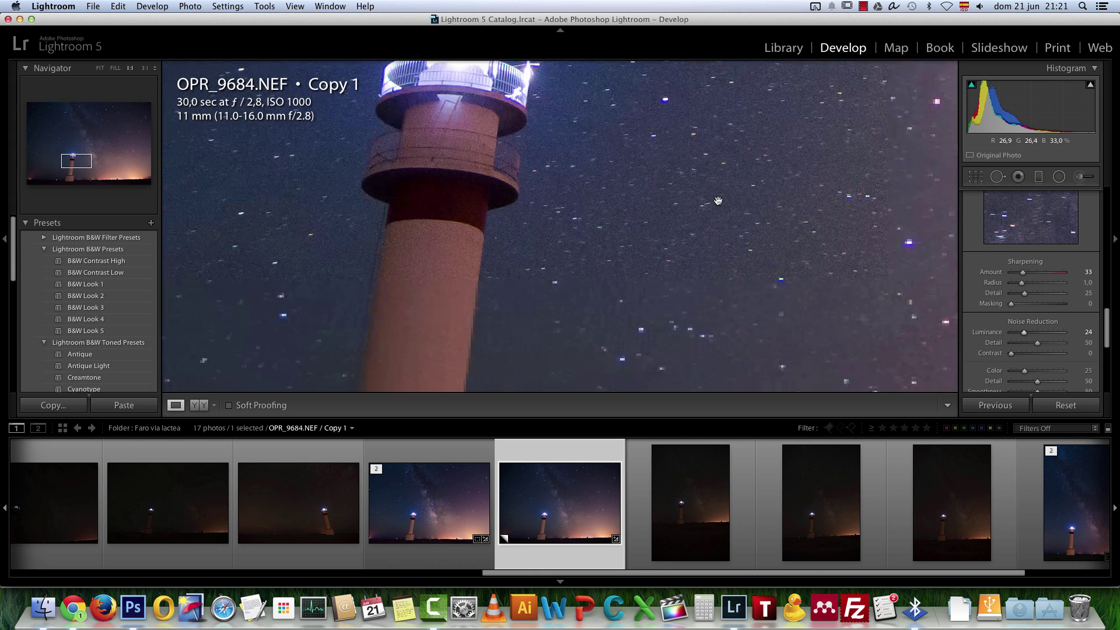
{"action": "left_click", "coordinate": [742, 169]}
{"action": "left_click", "coordinate": [606, 259]}
{"action": "left_click_drag", "start_coordinate": [606, 259], "coordinate": [739, 263]}
{"action": "left_click_drag", "start_coordinate": [644, 251], "coordinate": [763, 211]}
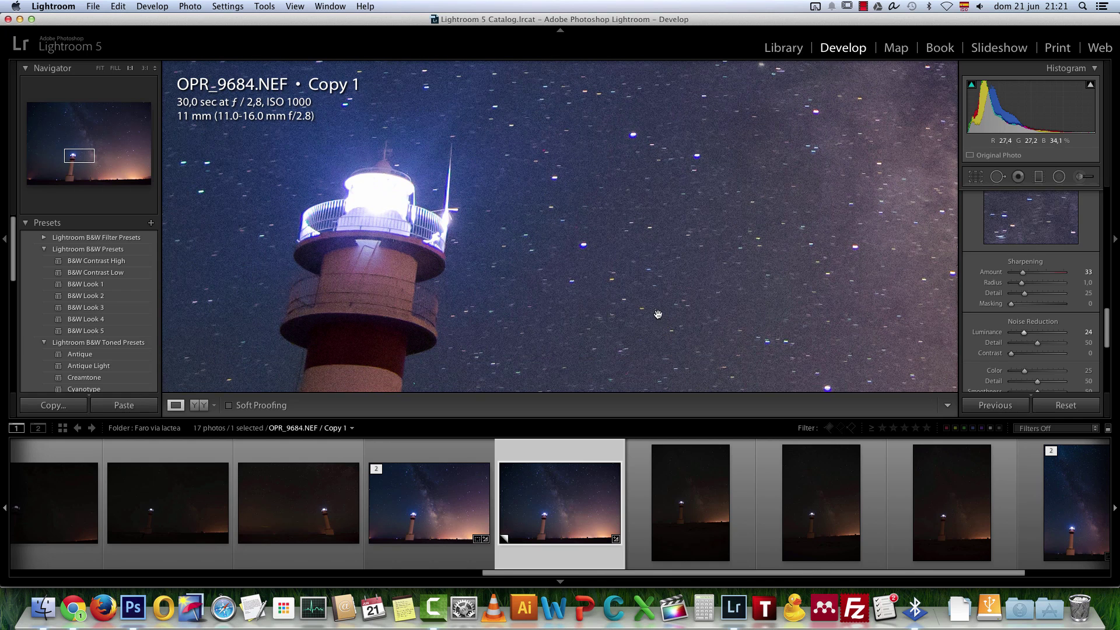
{"action": "left_click_drag", "start_coordinate": [656, 338], "coordinate": [747, 210]}
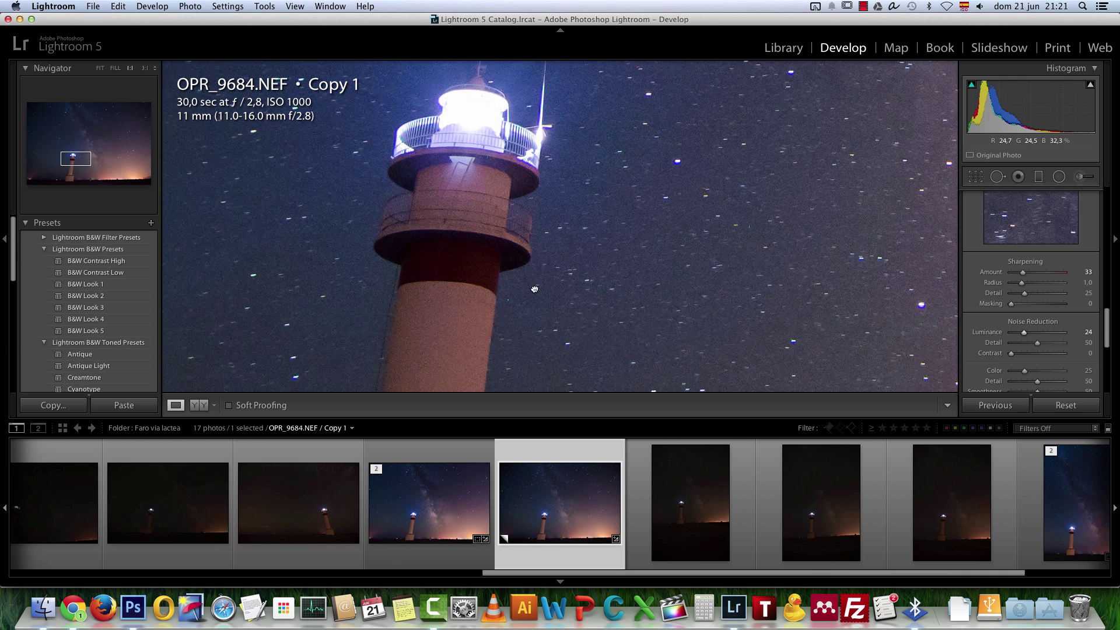
{"action": "left_click_drag", "start_coordinate": [518, 319], "coordinate": [585, 301]}
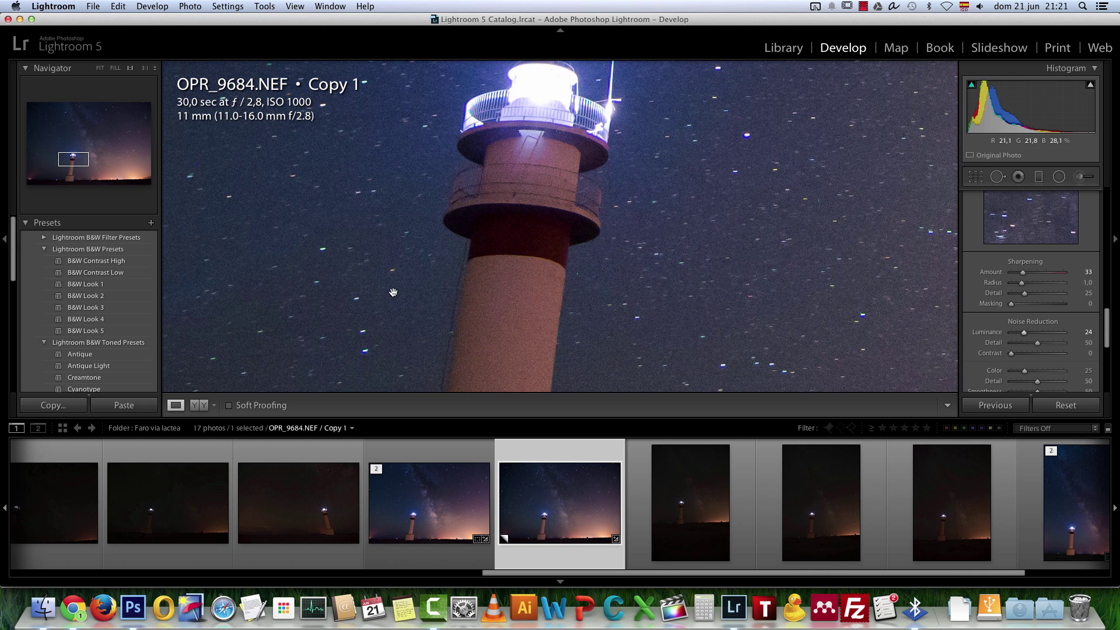
{"action": "left_click_drag", "start_coordinate": [530, 251], "coordinate": [567, 185]}
{"action": "left_click", "coordinate": [579, 230]}
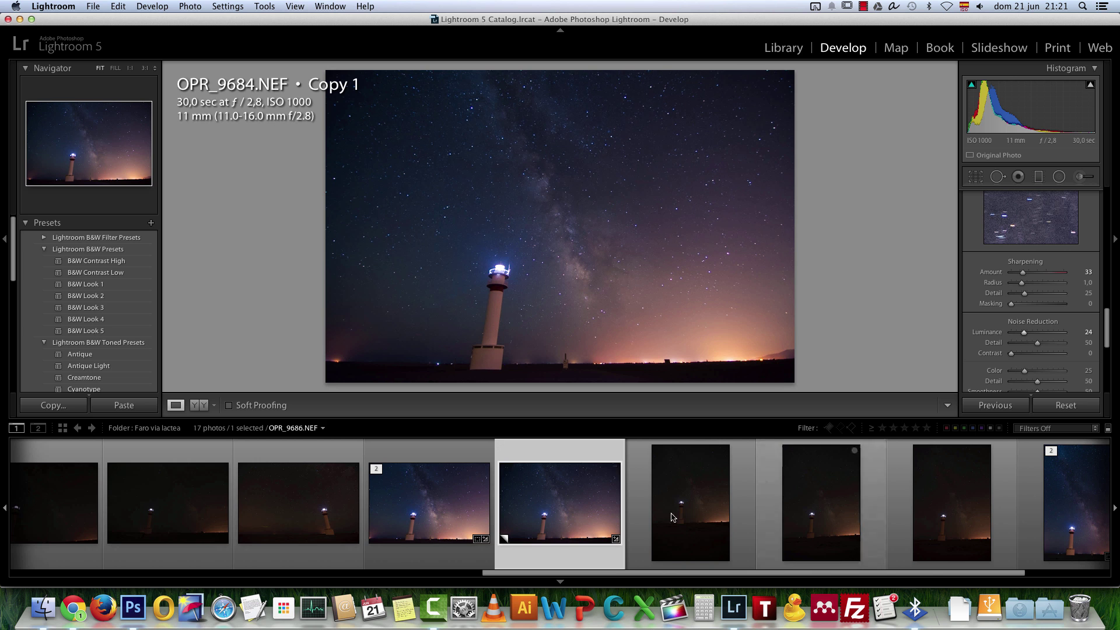
Step: Enable lens profile corrections using Tokina AT-X 116 PRO DX with the Nikon profile
{"action": "left_click_drag", "start_coordinate": [646, 575], "coordinate": [760, 574]}
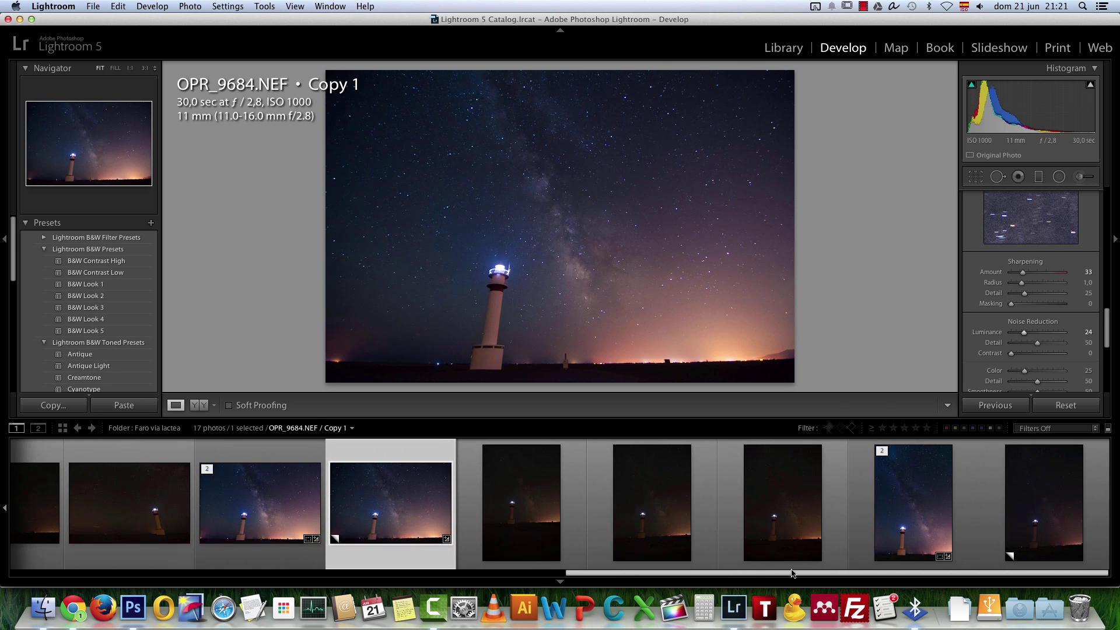
{"action": "scroll", "coordinate": [1019, 322], "scroll_direction": "down", "scroll_amount": 5}
{"action": "key", "text": "z"}
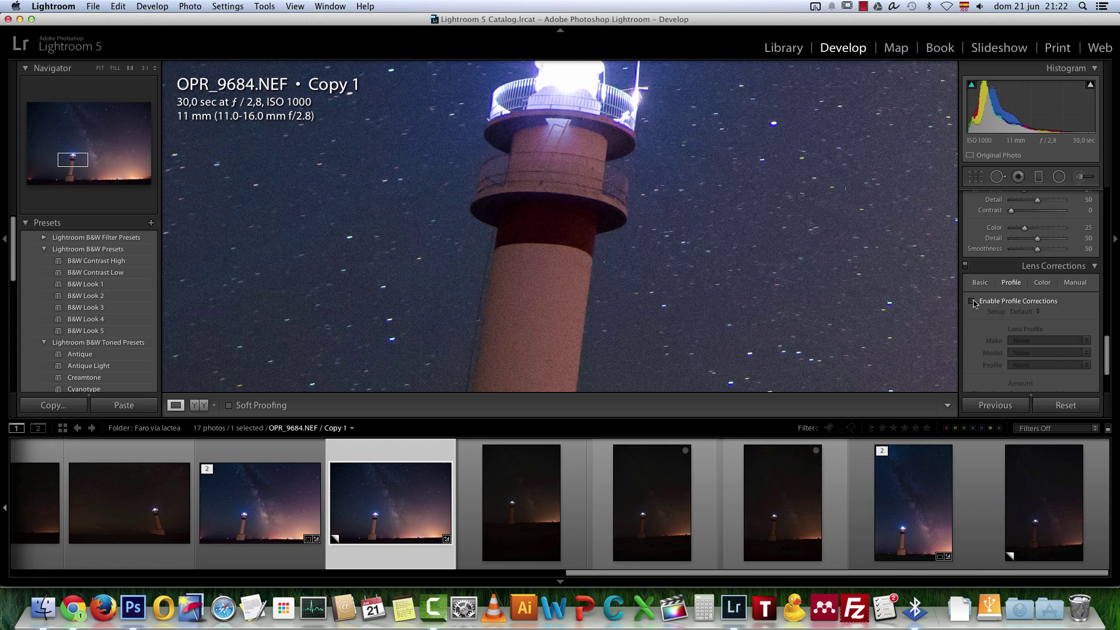
{"action": "key", "text": "z"}
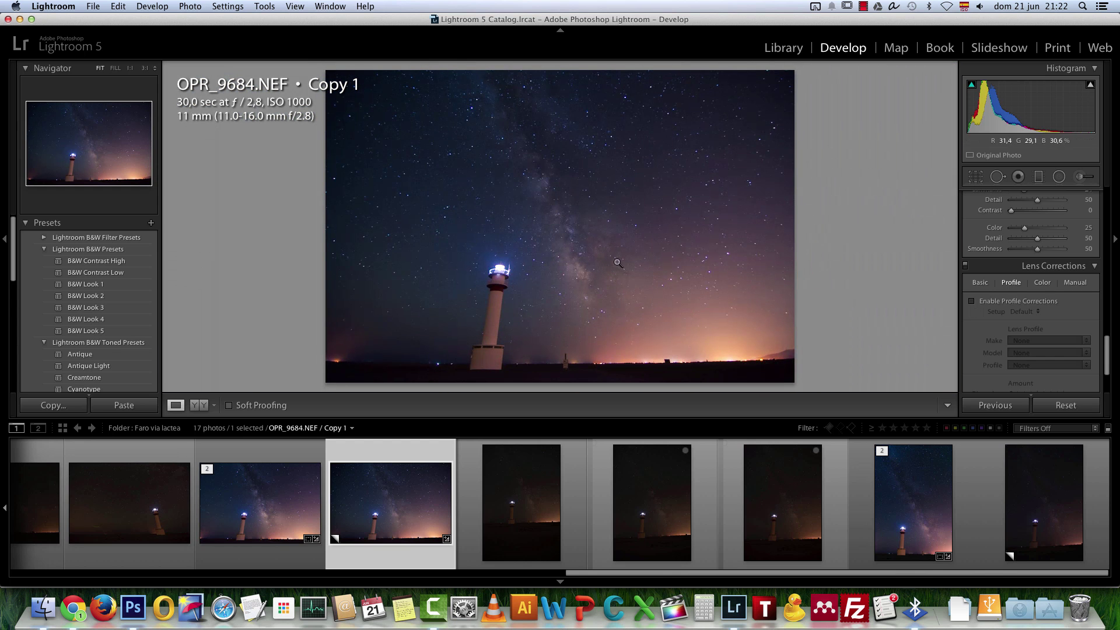
{"action": "left_click", "coordinate": [972, 302]}
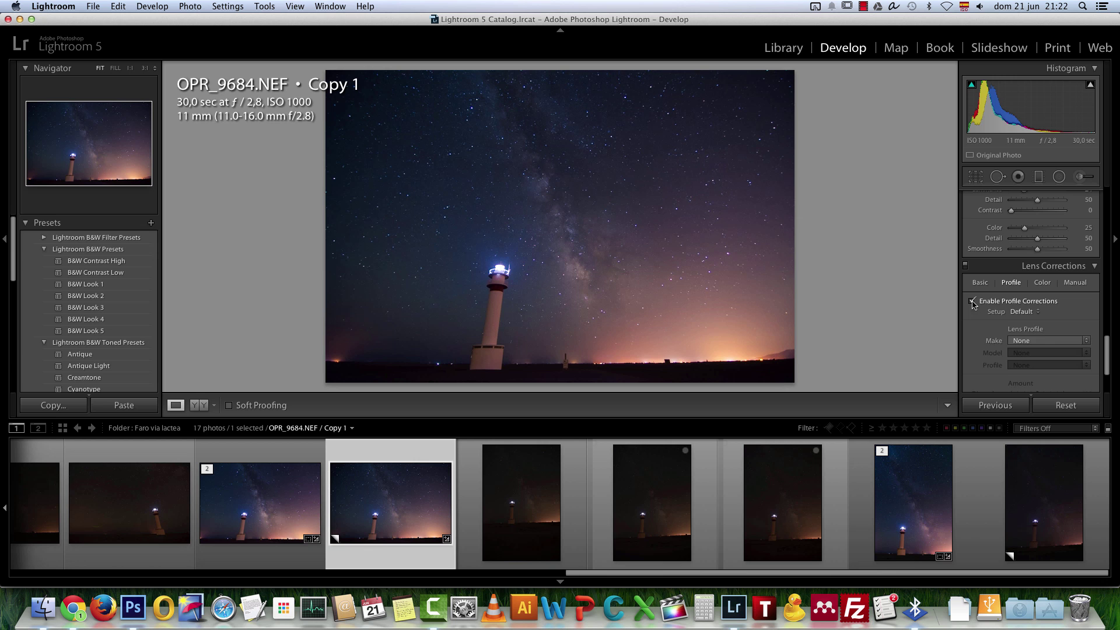
{"action": "left_click", "coordinate": [1057, 343]}
{"action": "left_click", "coordinate": [1048, 483]}
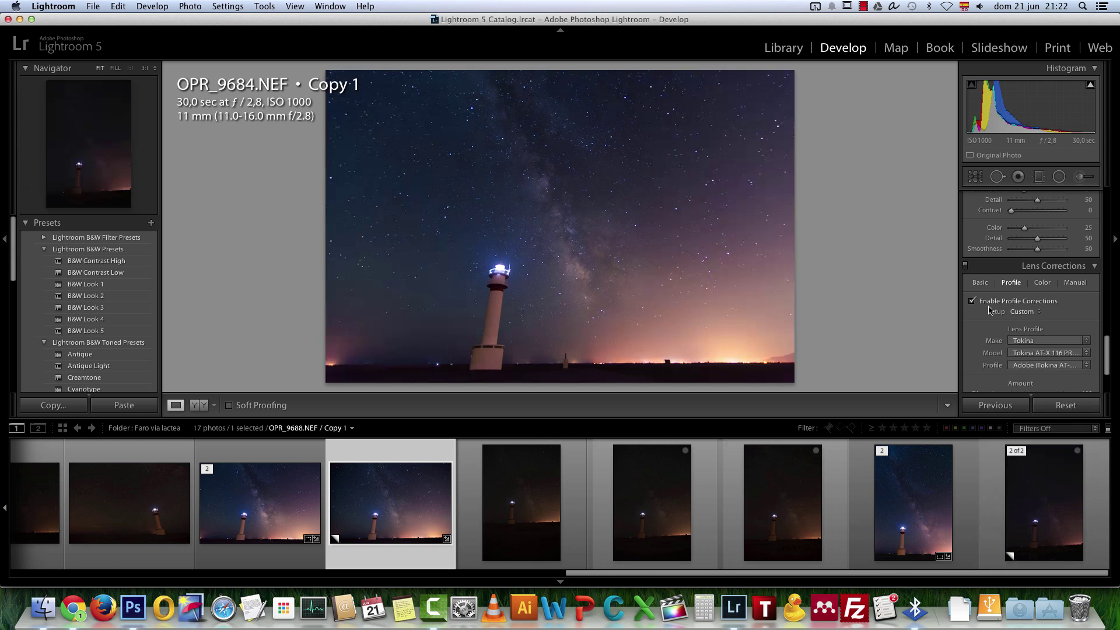
{"action": "left_click", "coordinate": [1085, 353]}
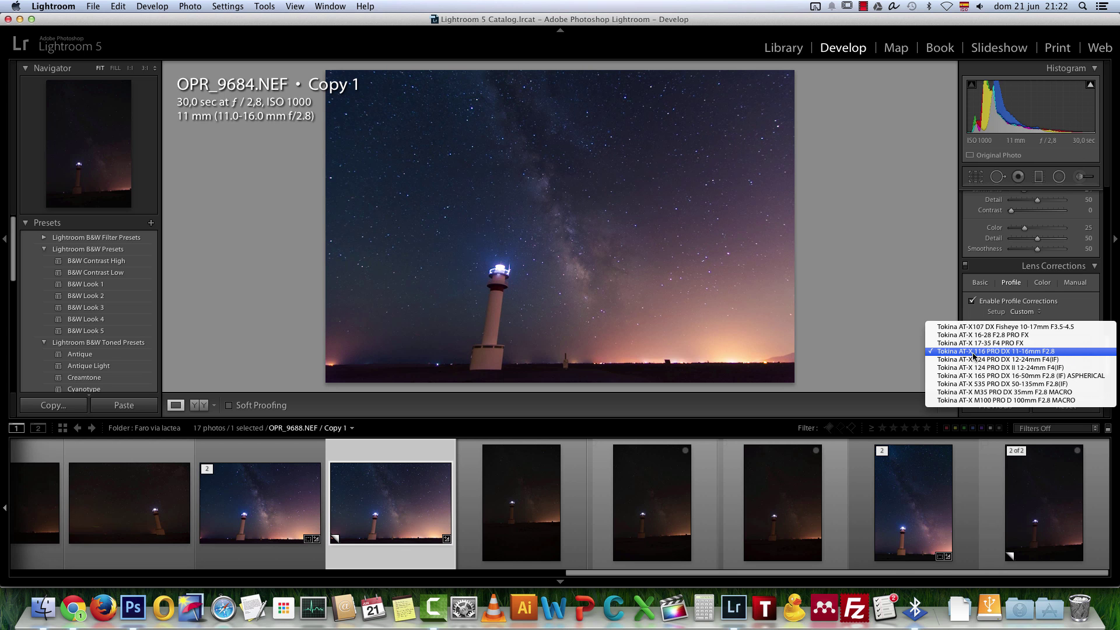
{"action": "left_click", "coordinate": [1057, 353]}
{"action": "left_click", "coordinate": [1071, 365]}
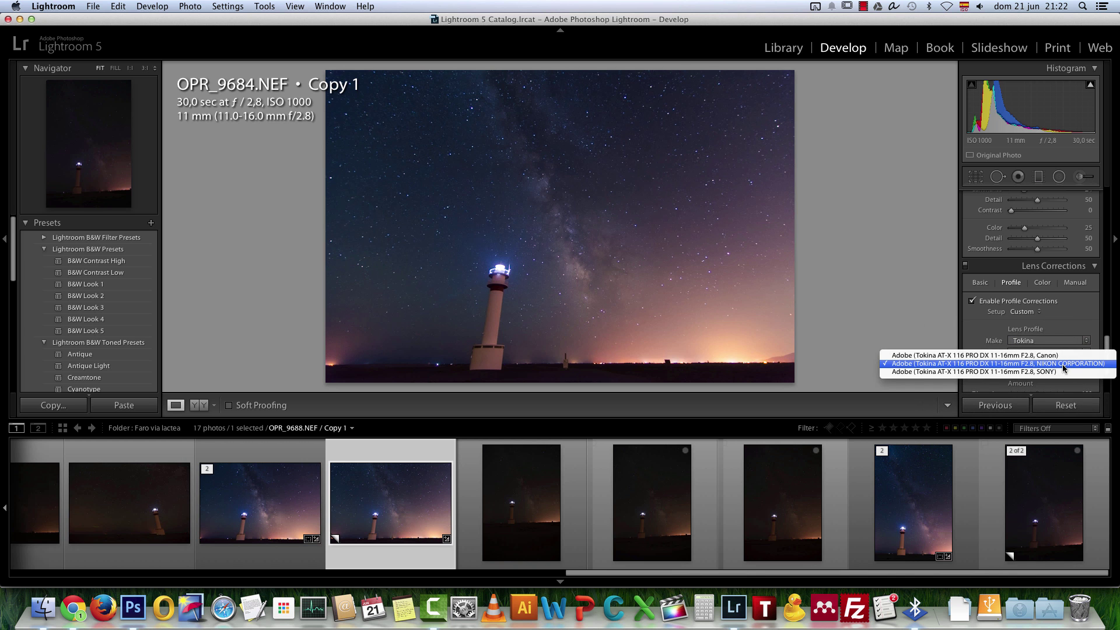
{"action": "left_click", "coordinate": [1063, 364]}
Step: Compare with corrections off and on, then lower the vignetting correction to 42
{"action": "left_click", "coordinate": [972, 301]}
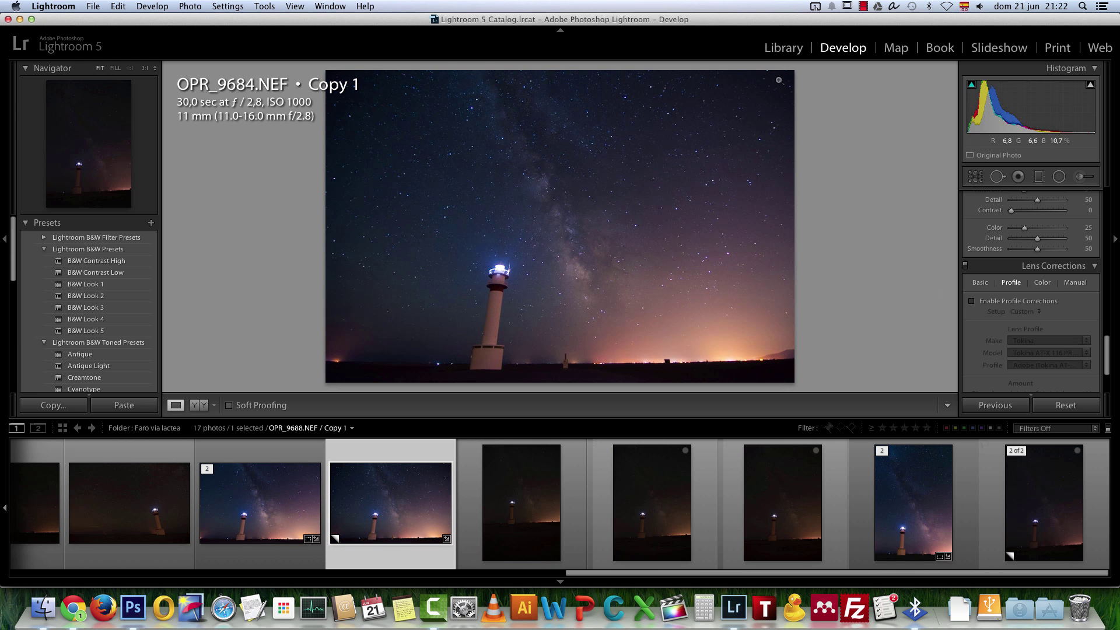
{"action": "left_click", "coordinate": [972, 301]}
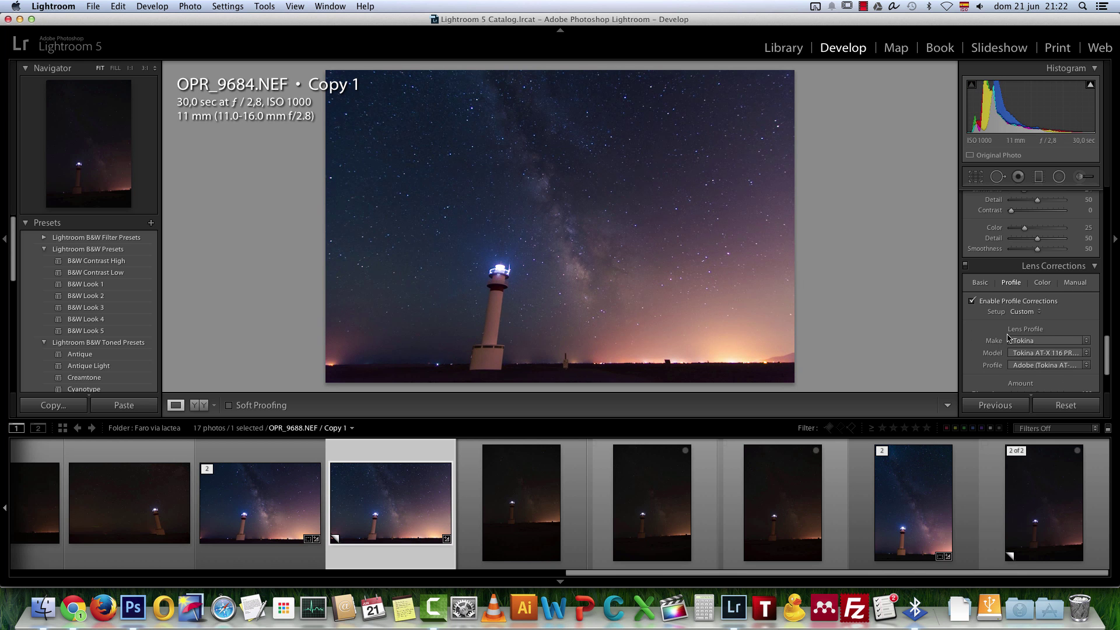
{"action": "scroll", "coordinate": [1087, 388], "scroll_direction": "down", "scroll_amount": 2}
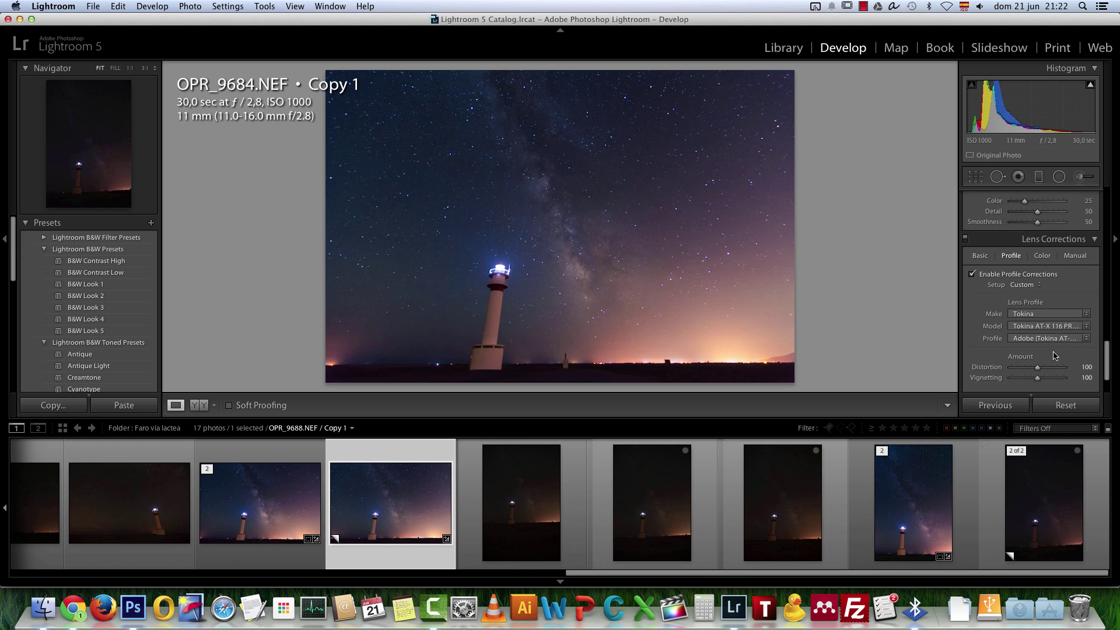
{"action": "left_click", "coordinate": [1037, 367]}
{"action": "left_click_drag", "start_coordinate": [1037, 378], "coordinate": [1021, 381]}
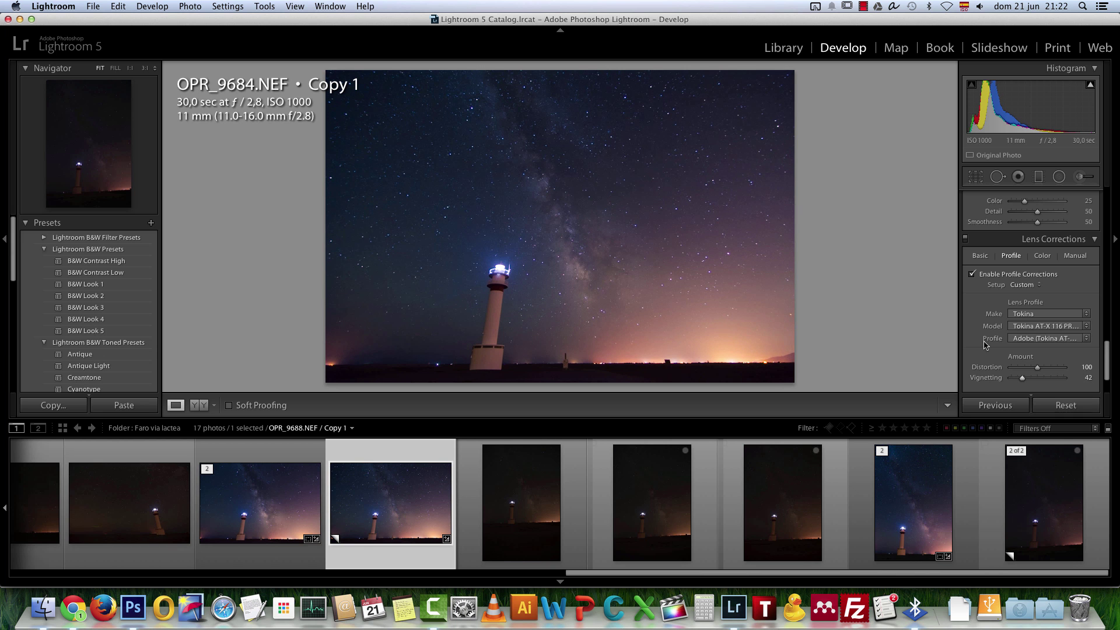
Step: Zoom to 1:1 on the lighthouse top and turn on Remove Chromatic Aberration
{"action": "scroll", "coordinate": [1052, 308], "scroll_direction": "down", "scroll_amount": 1}
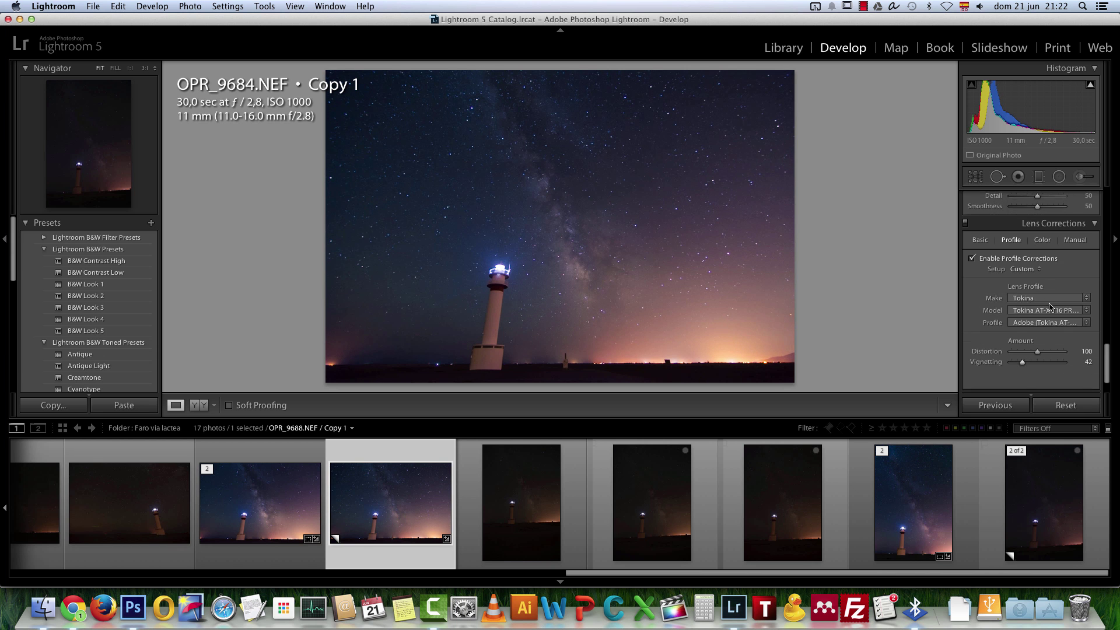
{"action": "left_click", "coordinate": [1044, 240]}
{"action": "left_click", "coordinate": [495, 304]}
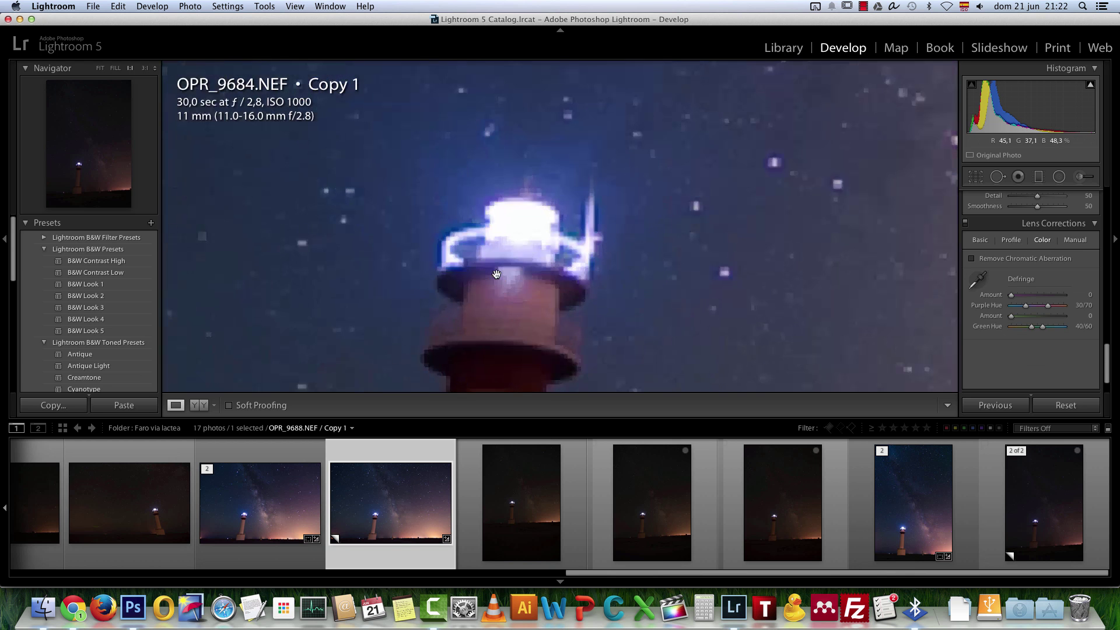
{"action": "scroll", "coordinate": [569, 193], "scroll_direction": "down", "scroll_amount": 5}
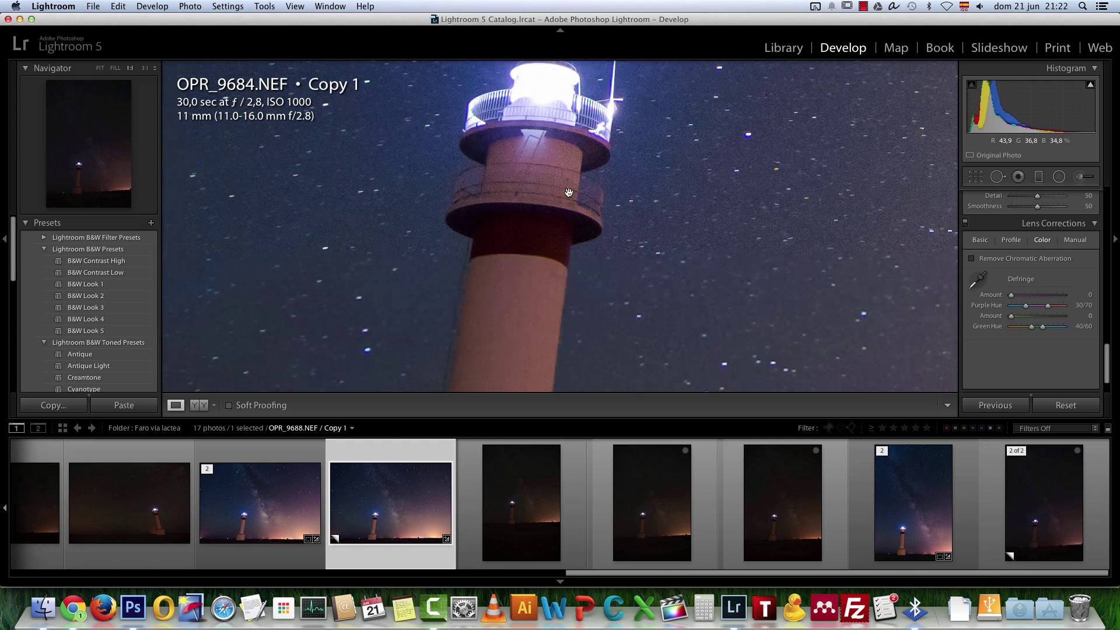
{"action": "scroll", "coordinate": [595, 150], "scroll_direction": "up", "scroll_amount": 6}
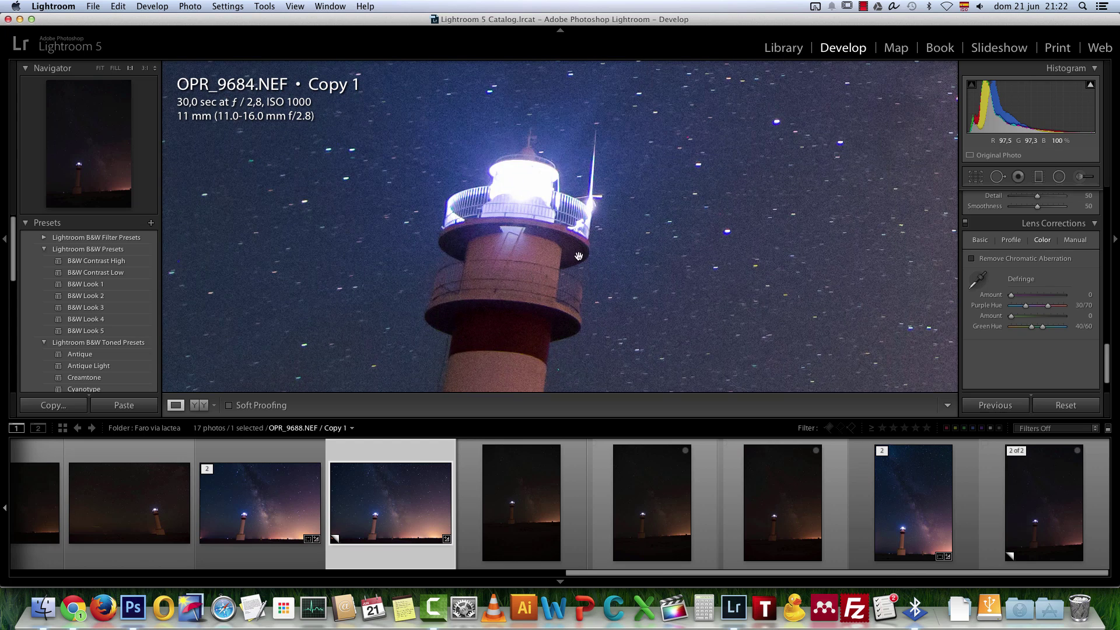
{"action": "scroll", "coordinate": [612, 198], "scroll_direction": "down", "scroll_amount": 6}
{"action": "scroll", "coordinate": [645, 230], "scroll_direction": "left", "scroll_amount": 4}
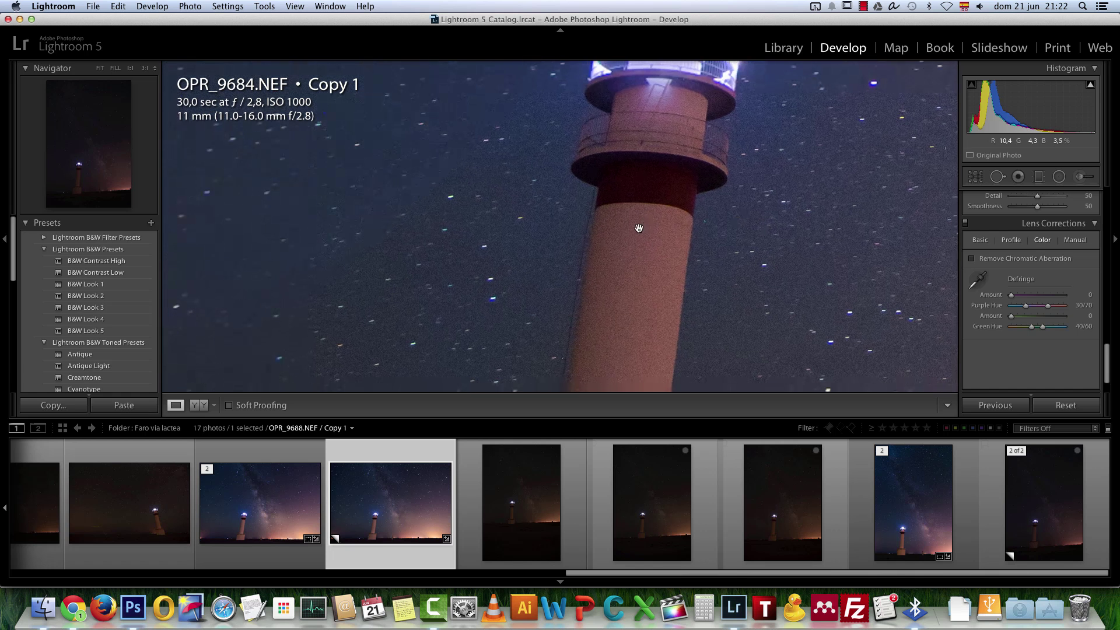
{"action": "left_click", "coordinate": [972, 259]}
Step: Set light defringing: purple amount 1 and green amount 3
{"action": "scroll", "coordinate": [773, 332], "scroll_direction": "up", "scroll_amount": 6}
{"action": "scroll", "coordinate": [773, 332], "scroll_direction": "right", "scroll_amount": 5}
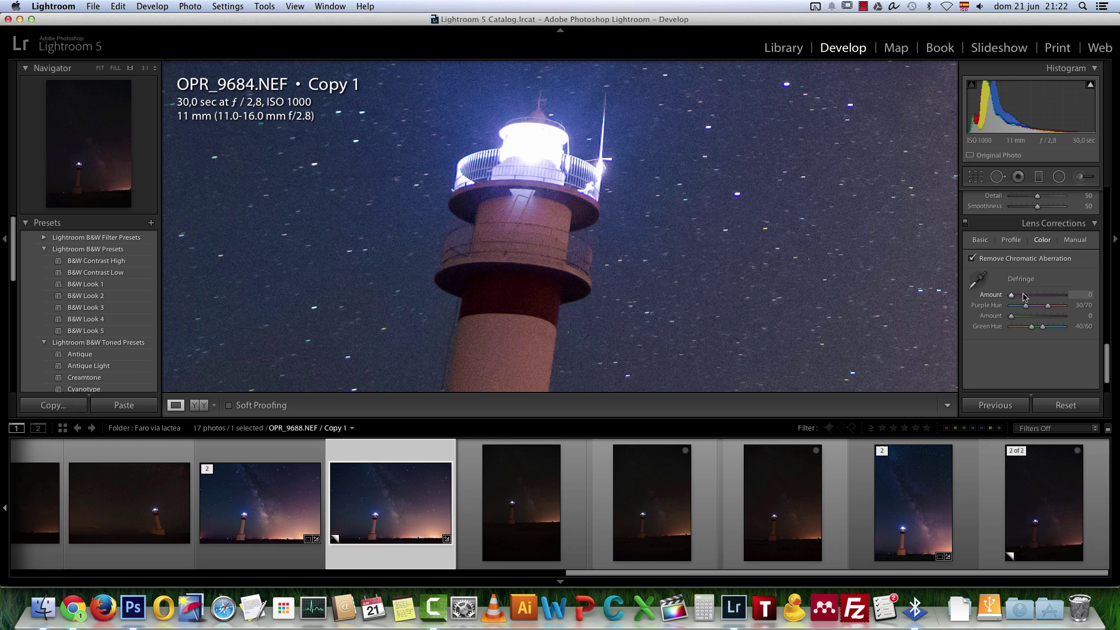
{"action": "left_click_drag", "start_coordinate": [1024, 294], "coordinate": [1013, 296]}
{"action": "left_click_drag", "start_coordinate": [1058, 296], "coordinate": [995, 305]}
{"action": "left_click_drag", "start_coordinate": [1011, 296], "coordinate": [1015, 296]}
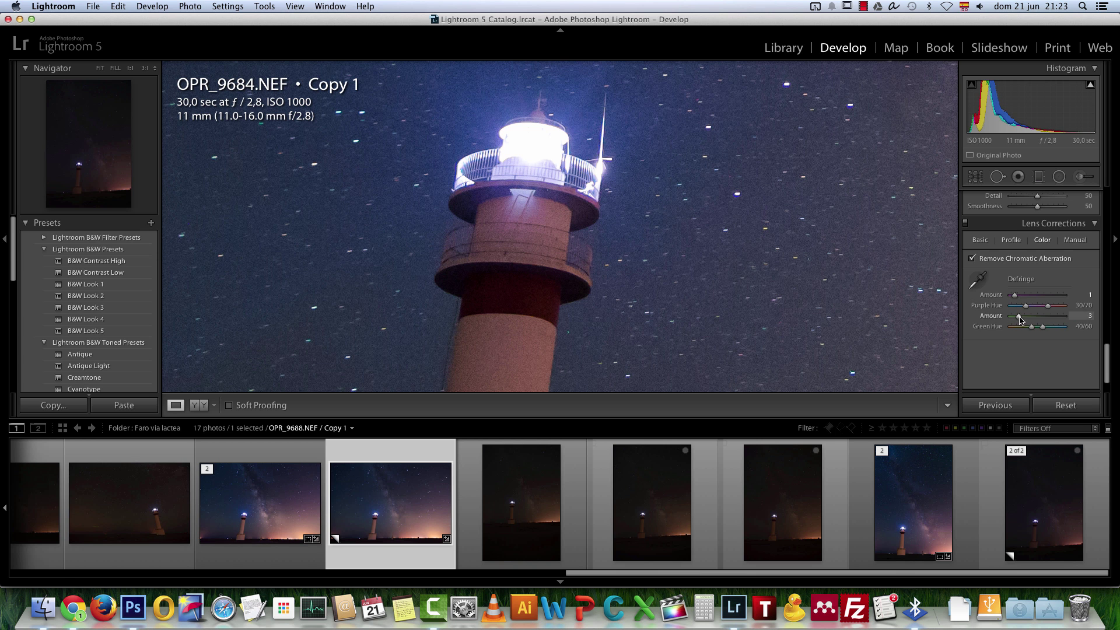
{"action": "key", "text": "z"}
{"action": "scroll", "coordinate": [1009, 368], "scroll_direction": "down", "scroll_amount": 2}
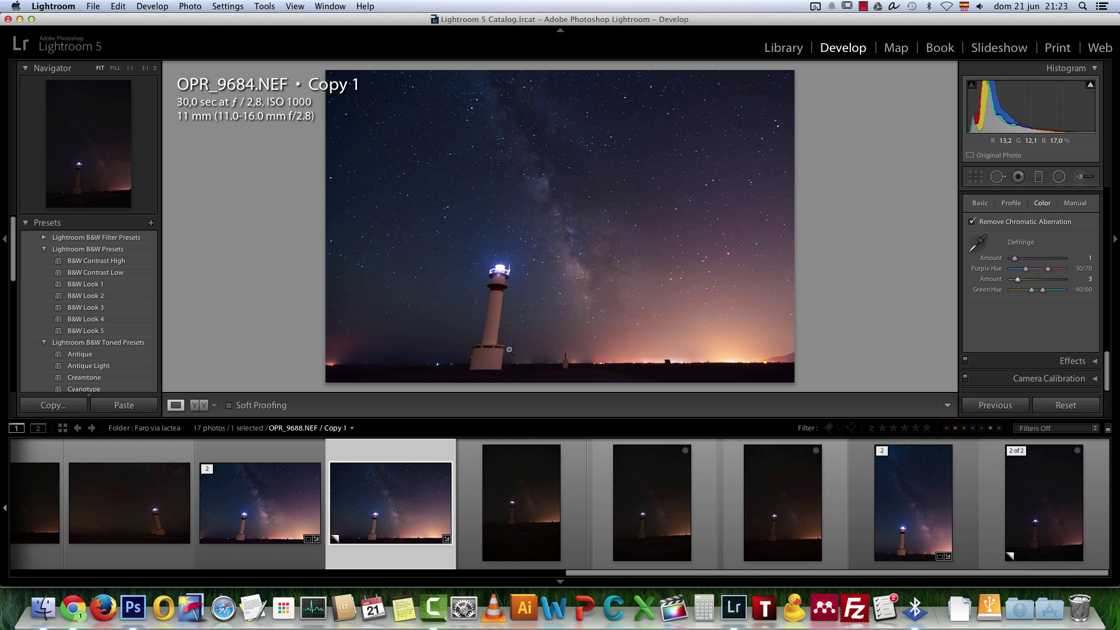
Step: Try manual Distortion, Vertical and Horizontal corrections, resetting each back to 0
{"action": "left_click", "coordinate": [1077, 206]}
{"action": "left_click_drag", "start_coordinate": [1037, 233], "coordinate": [1029, 235]}
{"action": "double_click", "coordinate": [1030, 233]}
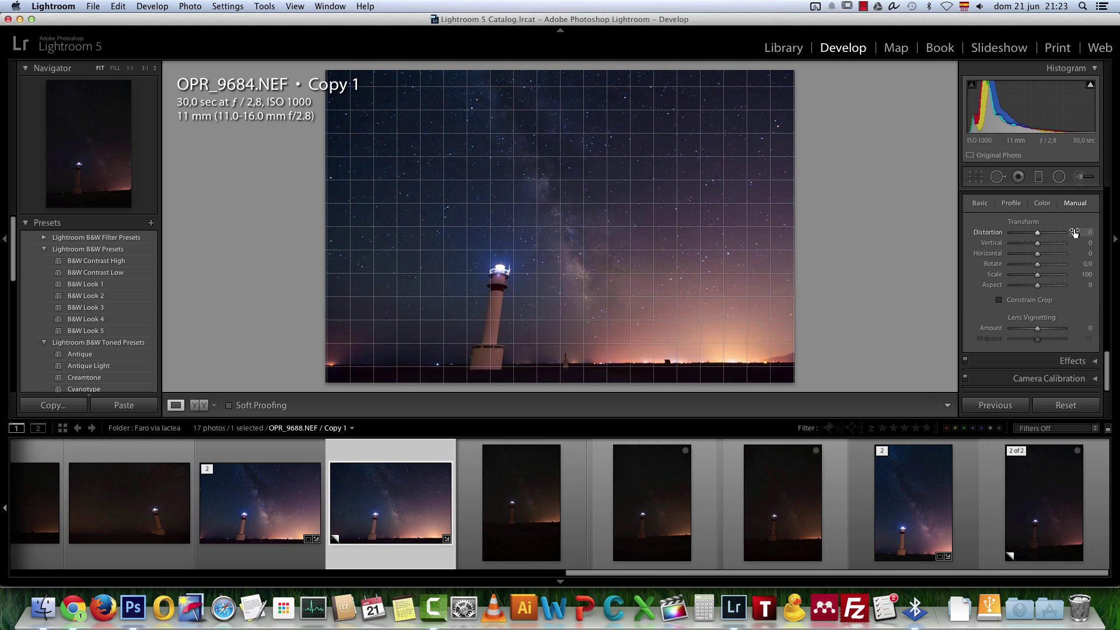
{"action": "mouse_move", "coordinate": [1037, 243]}
{"action": "left_mouse_down"}
{"action": "mouse_move", "coordinate": [1013, 249]}
{"action": "mouse_move", "coordinate": [1028, 257]}
{"action": "left_mouse_up"}
{"action": "double_click", "coordinate": [1014, 244]}
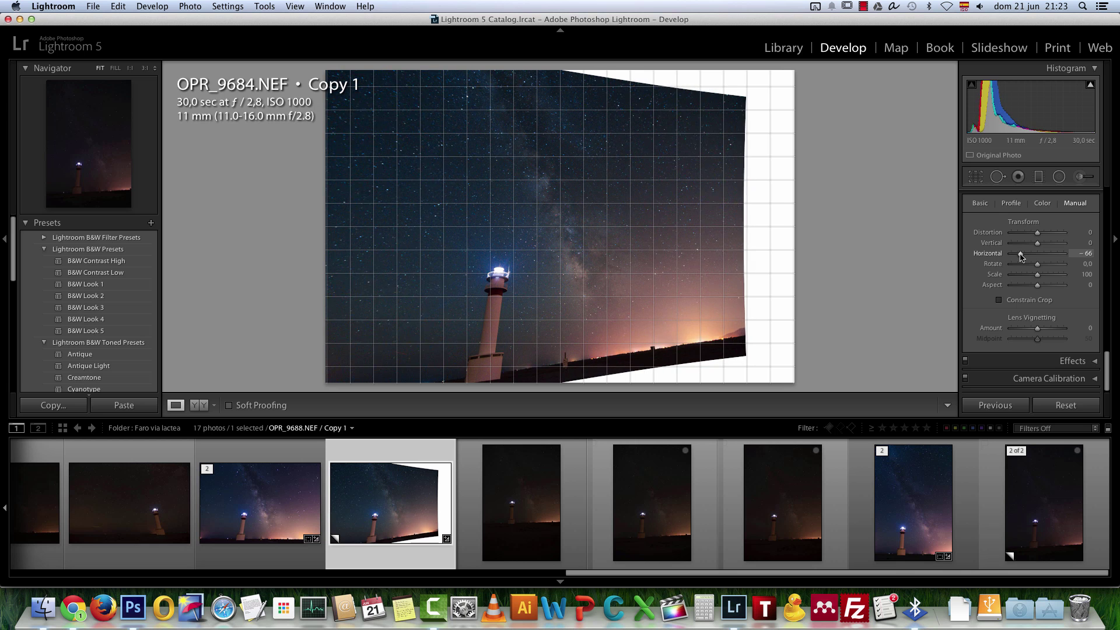
{"action": "double_click", "coordinate": [1021, 257]}
Step: Send the lighthouse photo to Edit in Adobe Photoshop CS6
{"action": "right_click", "coordinate": [562, 190]}
{"action": "mouse_move", "coordinate": [654, 273]}
{"action": "left_click", "coordinate": [775, 274]}
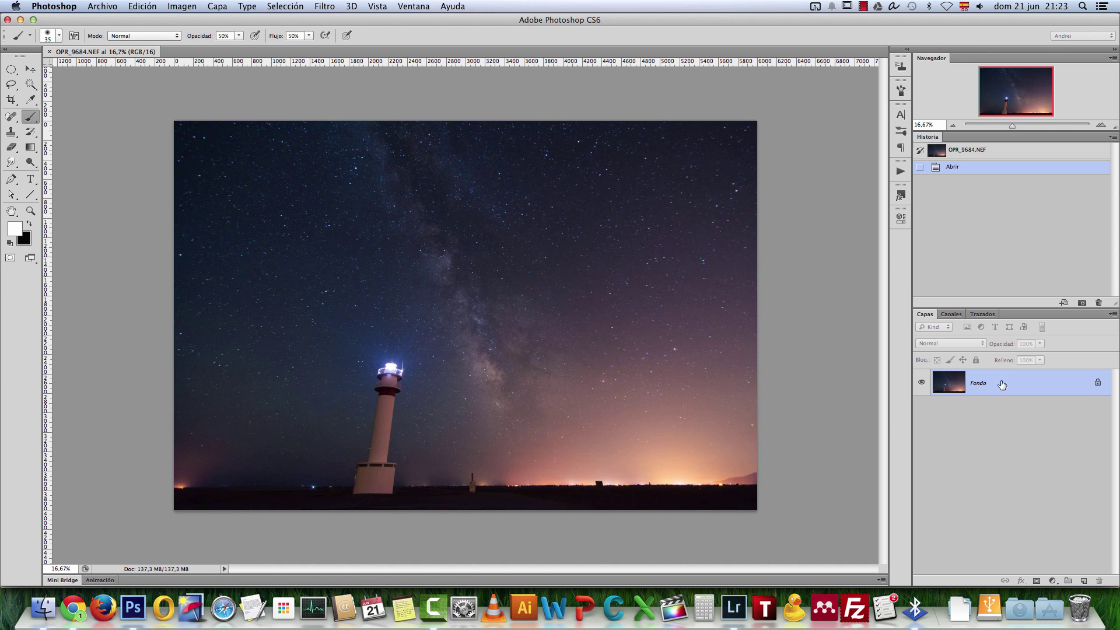
Step: Duplicate Fondo to Capa 1 and distort its top edge left to straighten the lighthouse
{"action": "key", "text": "super+j"}
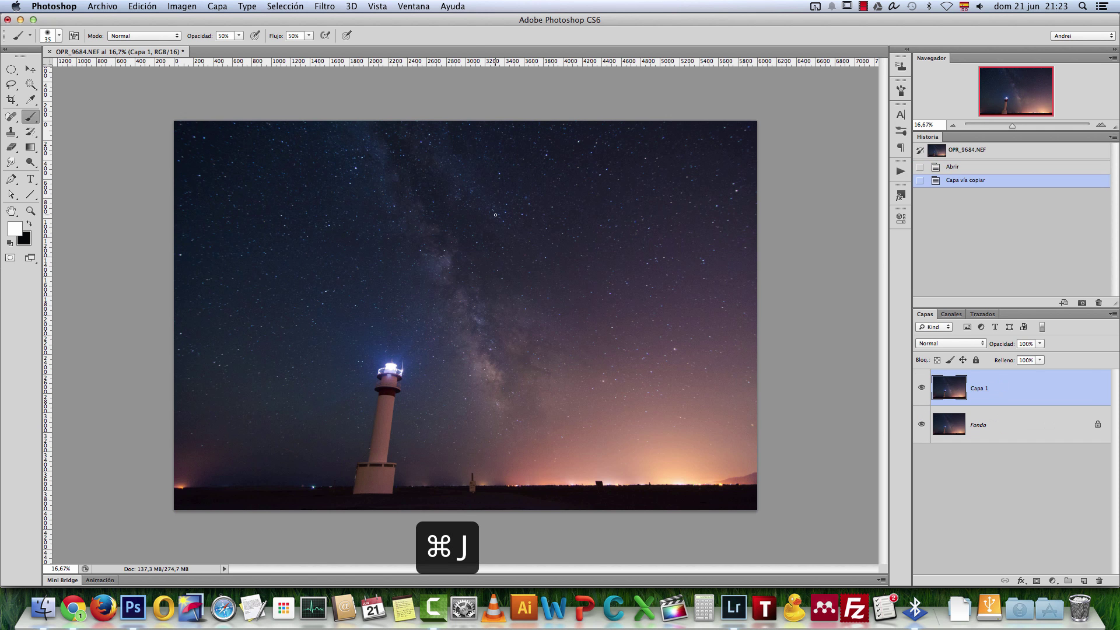
{"action": "key", "text": "super+t"}
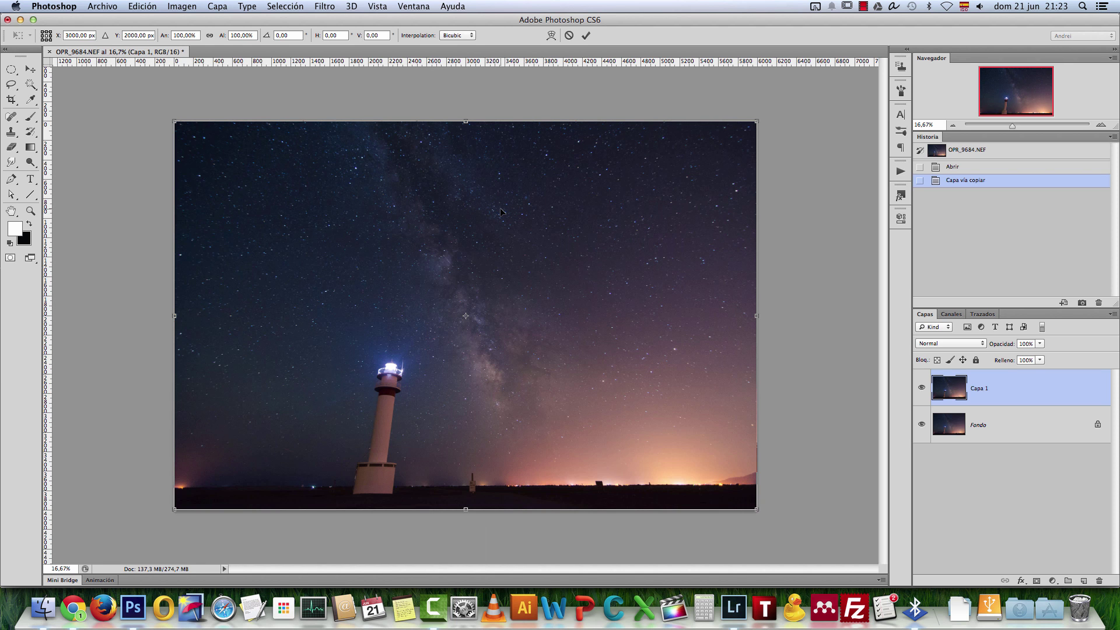
{"action": "right_click", "coordinate": [586, 186]}
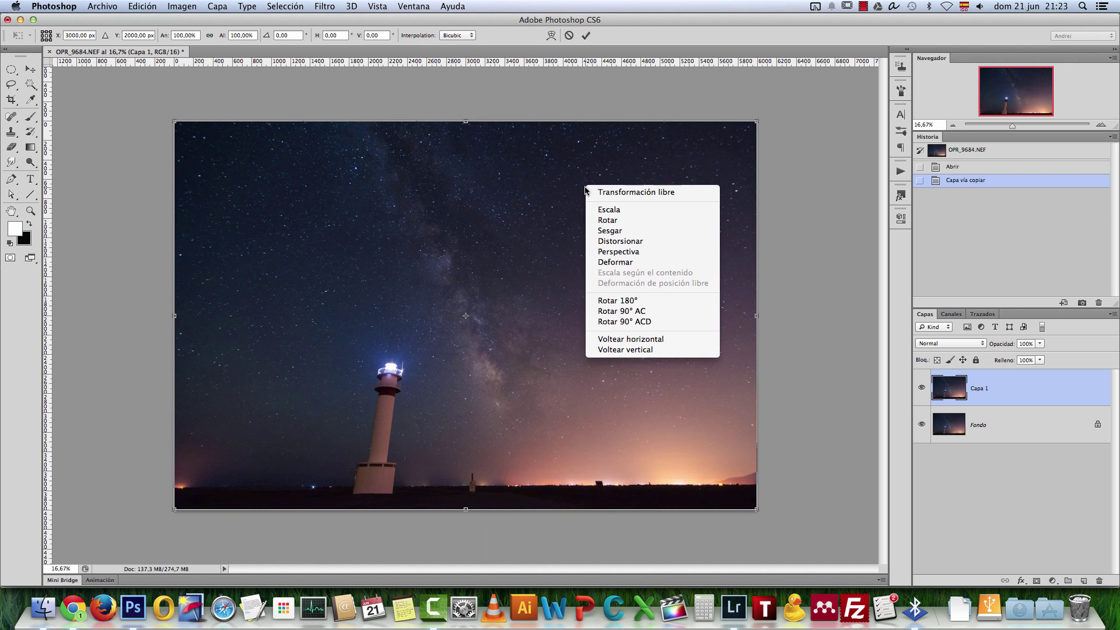
{"action": "left_click", "coordinate": [638, 246]}
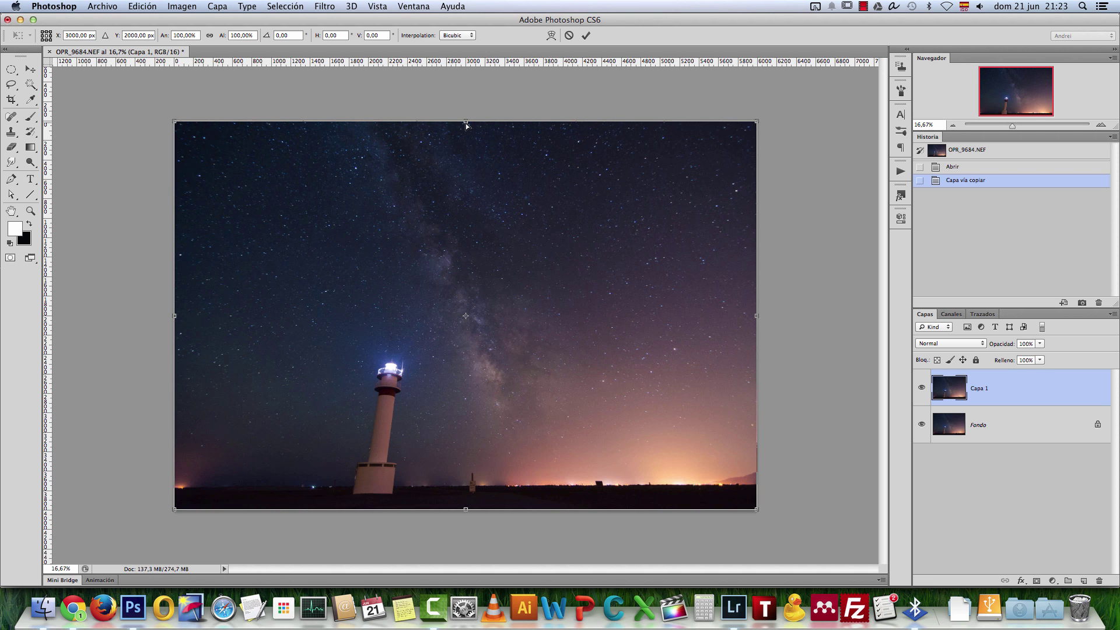
{"action": "left_click_drag", "start_coordinate": [462, 123], "coordinate": [426, 125]}
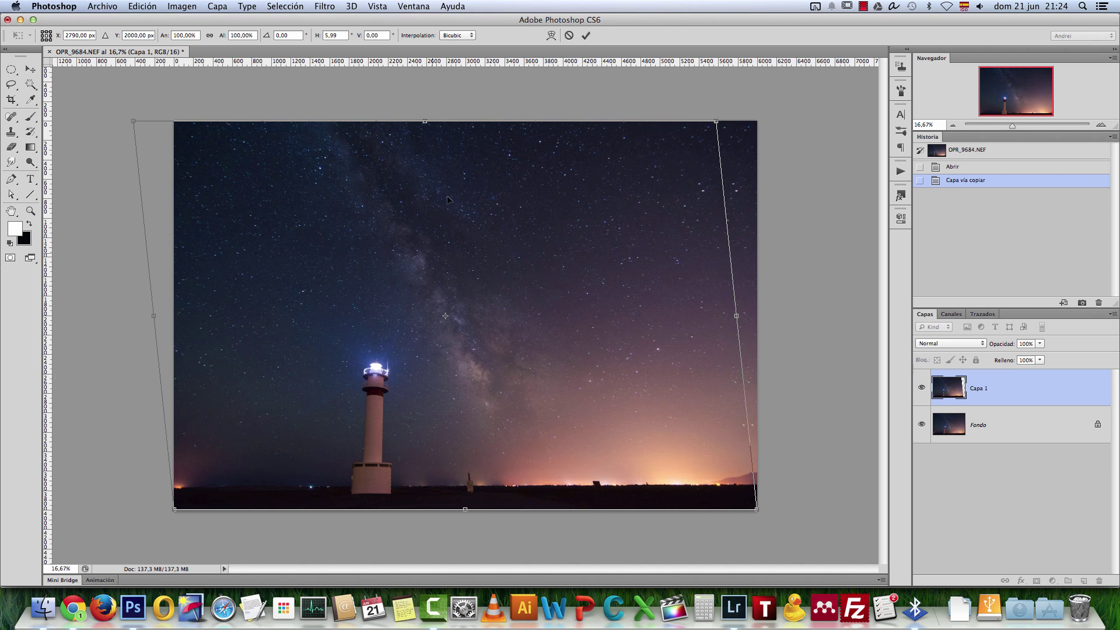
{"action": "key", "text": "Return"}
{"action": "key", "text": "b"}
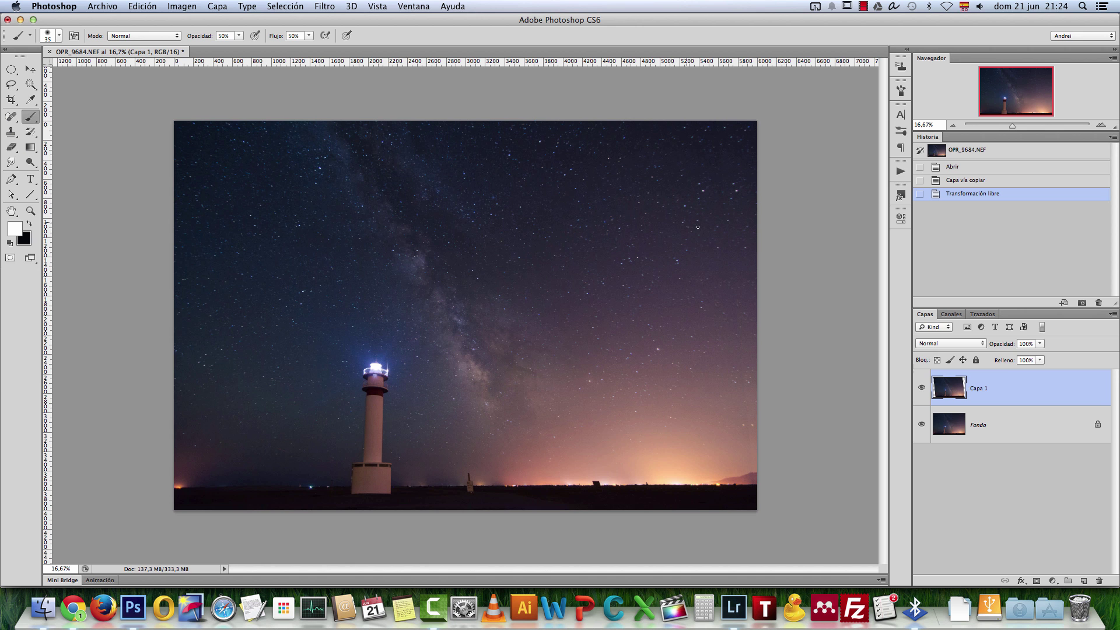
Step: Add a layer mask to Capa 1 and fill a lassoed curved area over the lighthouse
{"action": "left_click", "coordinate": [921, 388]}
{"action": "left_click", "coordinate": [922, 388]}
{"action": "left_click", "coordinate": [921, 388]}
{"action": "left_click", "coordinate": [922, 388]}
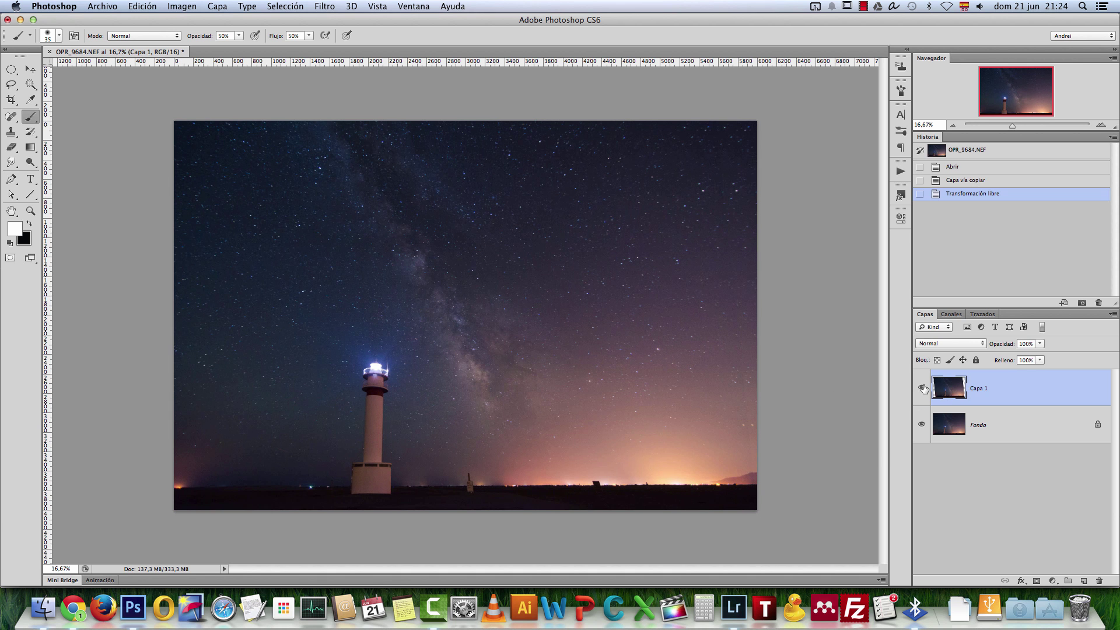
{"action": "left_click", "coordinate": [1037, 581]}
{"action": "left_click", "coordinate": [10, 91]}
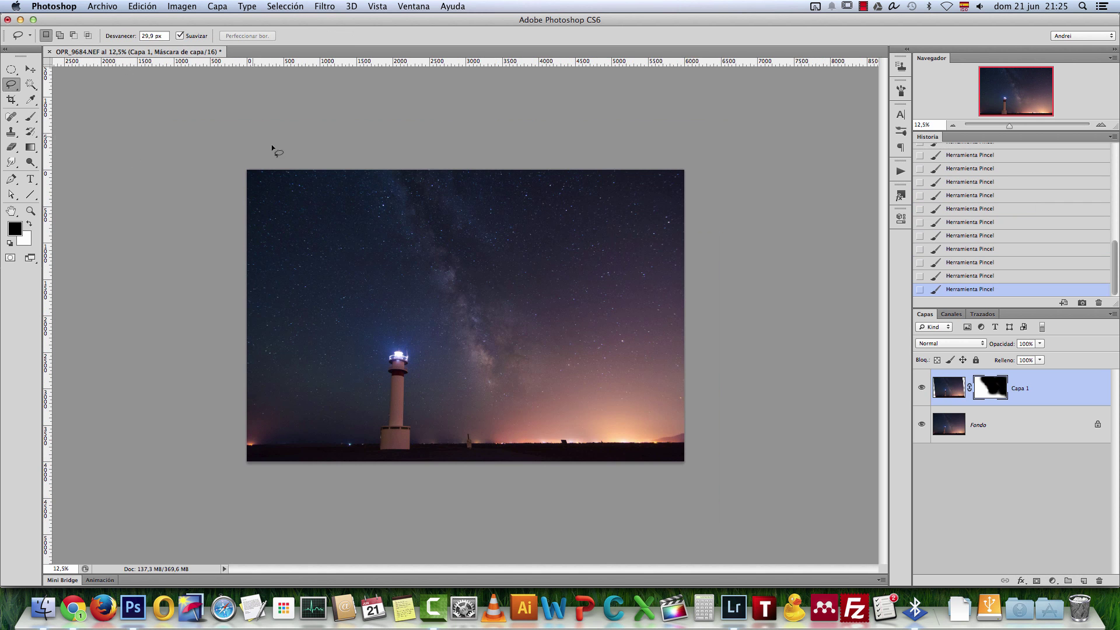
{"action": "mouse_move", "coordinate": [250, 351]}
{"action": "left_mouse_down"}
{"action": "mouse_move", "coordinate": [397, 304]}
{"action": "mouse_move", "coordinate": [497, 447]}
{"action": "mouse_move", "coordinate": [752, 371]}
{"action": "mouse_move", "coordinate": [379, 42]}
{"action": "mouse_move", "coordinate": [247, 51]}
{"action": "mouse_move", "coordinate": [250, 349]}
{"action": "left_mouse_up"}
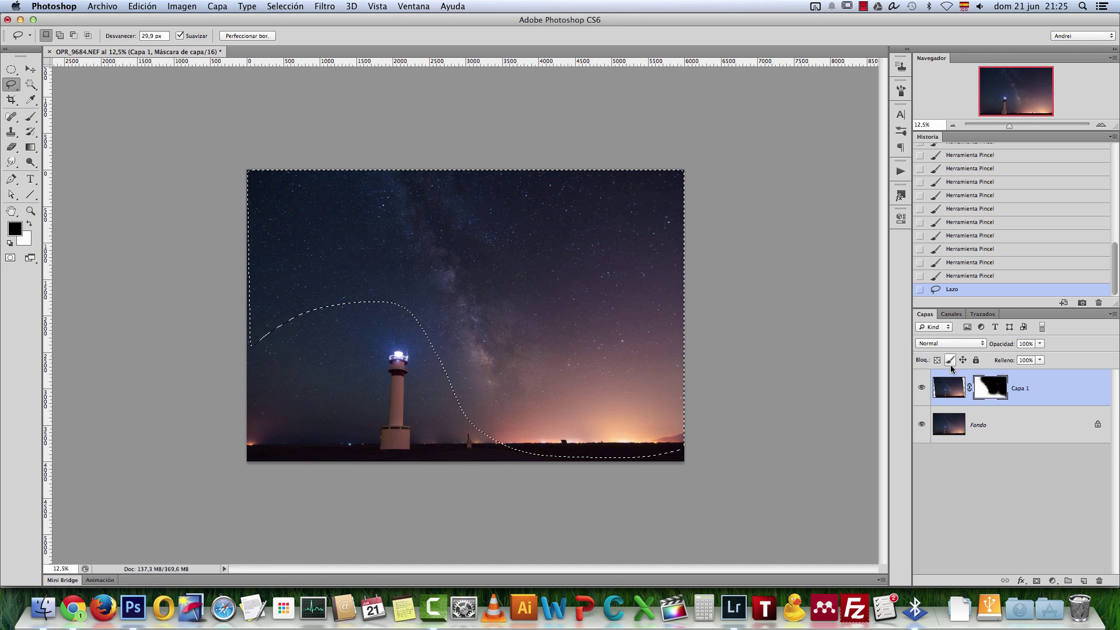
{"action": "key", "text": "alt+BackSpace"}
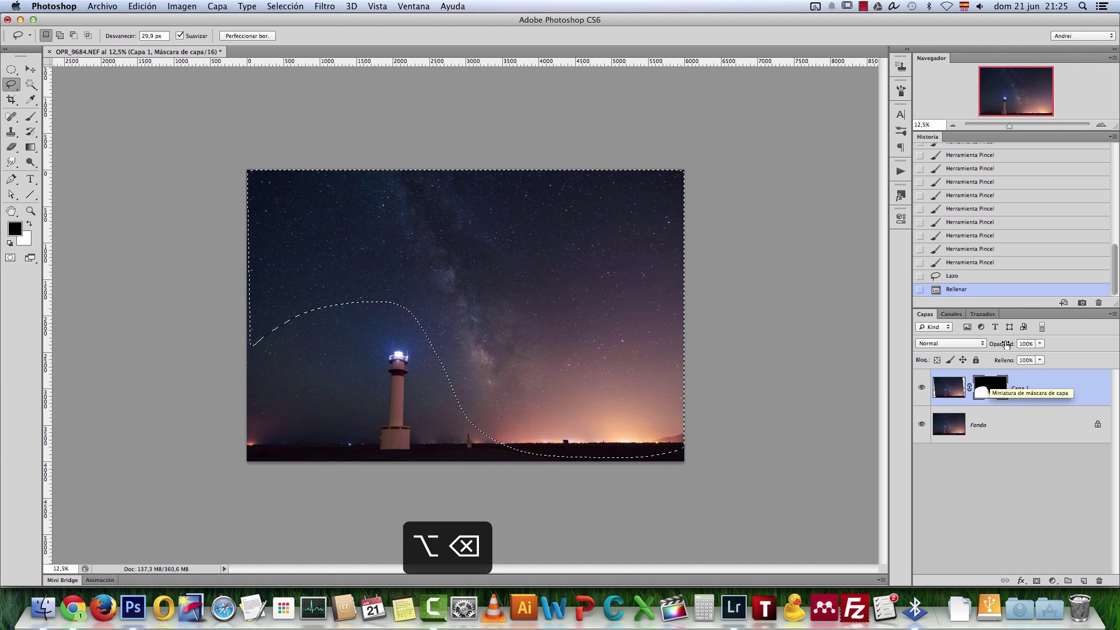
{"action": "key", "text": "super+d"}
Step: Check the masked result at 100% and toggle Capa 1 to compare with the original
{"action": "key", "text": "super+1"}
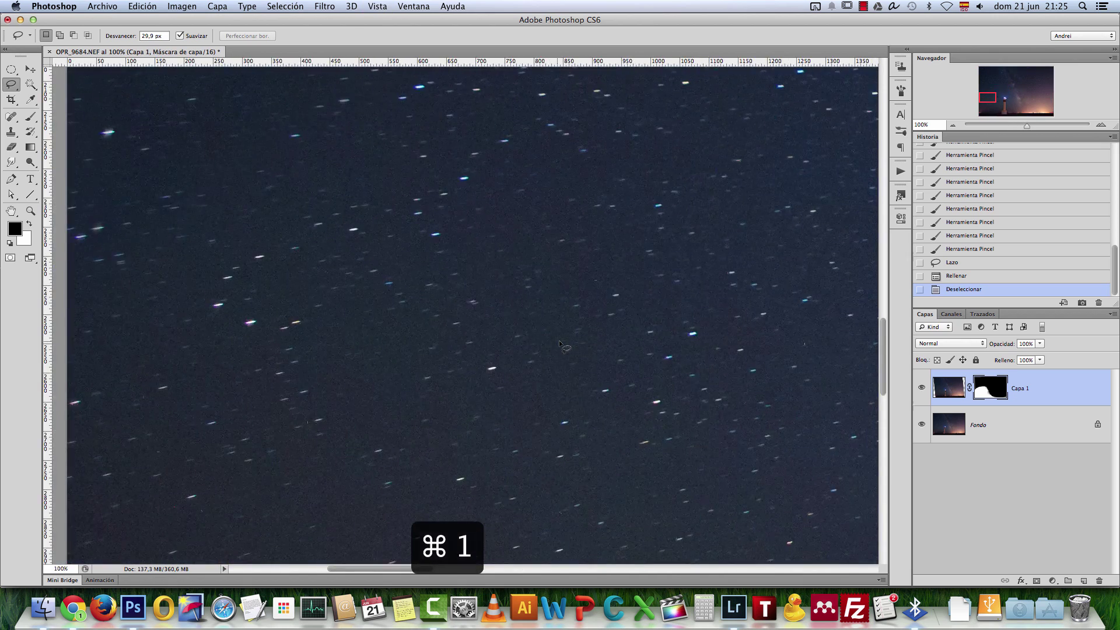
{"action": "key", "text": "super+0"}
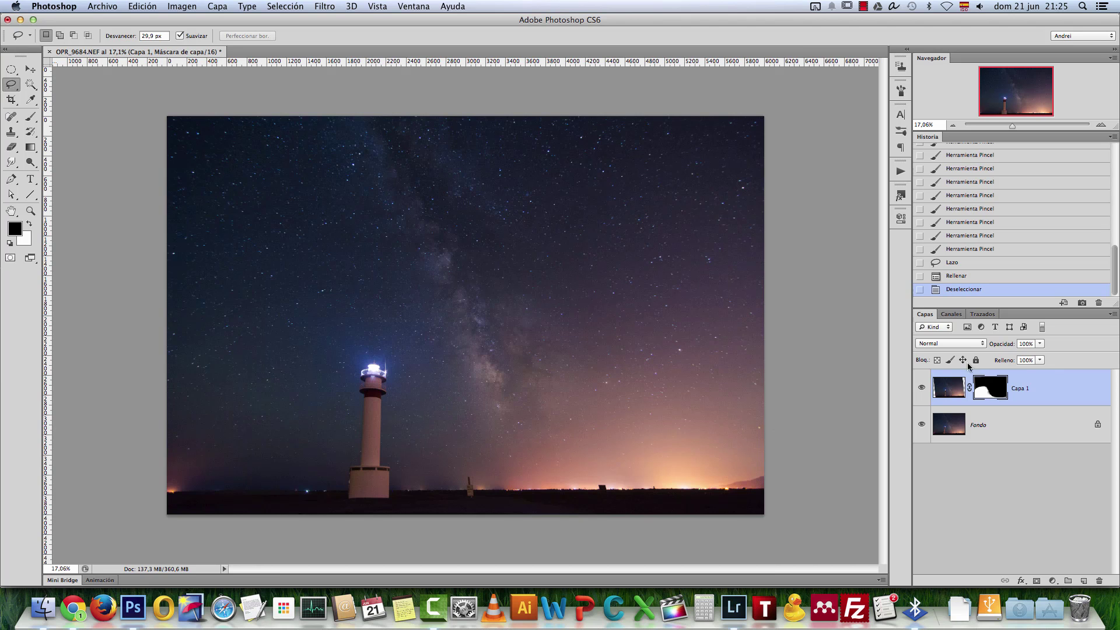
{"action": "left_click", "coordinate": [923, 388]}
{"action": "left_click", "coordinate": [923, 388]}
{"action": "left_click", "coordinate": [923, 388]}
{"action": "left_click", "coordinate": [923, 388]}
{"action": "left_click", "coordinate": [923, 388]}
{"action": "left_click", "coordinate": [923, 388]}
Step: Merge the layers into Fondo and resize the image to 2500 × 1667 px, proportions kept
{"action": "left_click", "coordinate": [1062, 418], "text": "shift"}
{"action": "key", "text": "ctrl+e"}
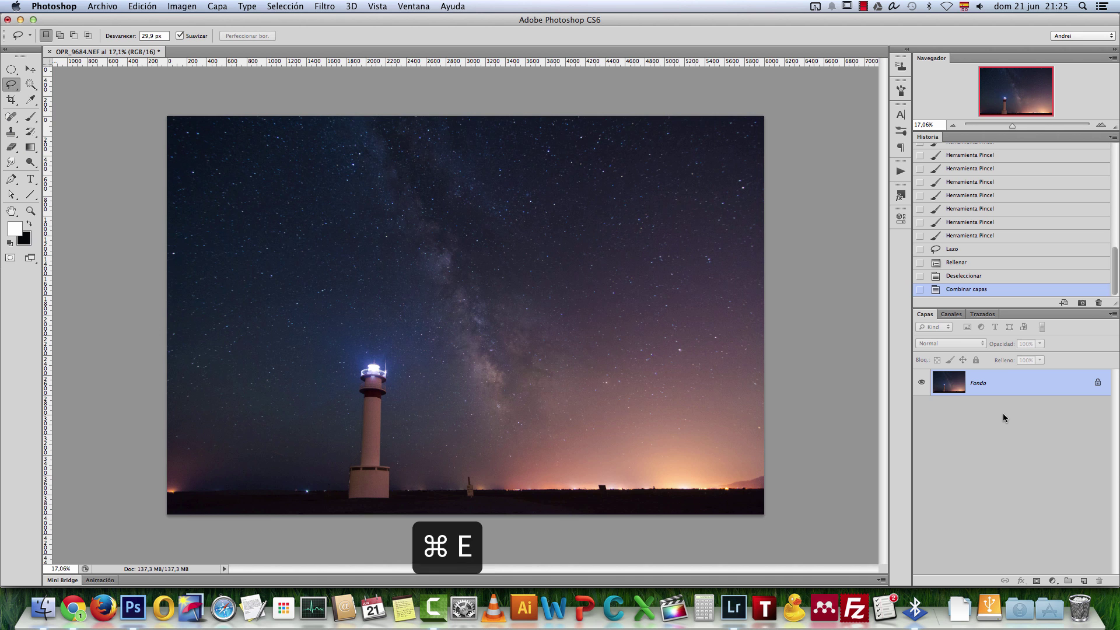
{"action": "key", "text": "ctrl+alt+i"}
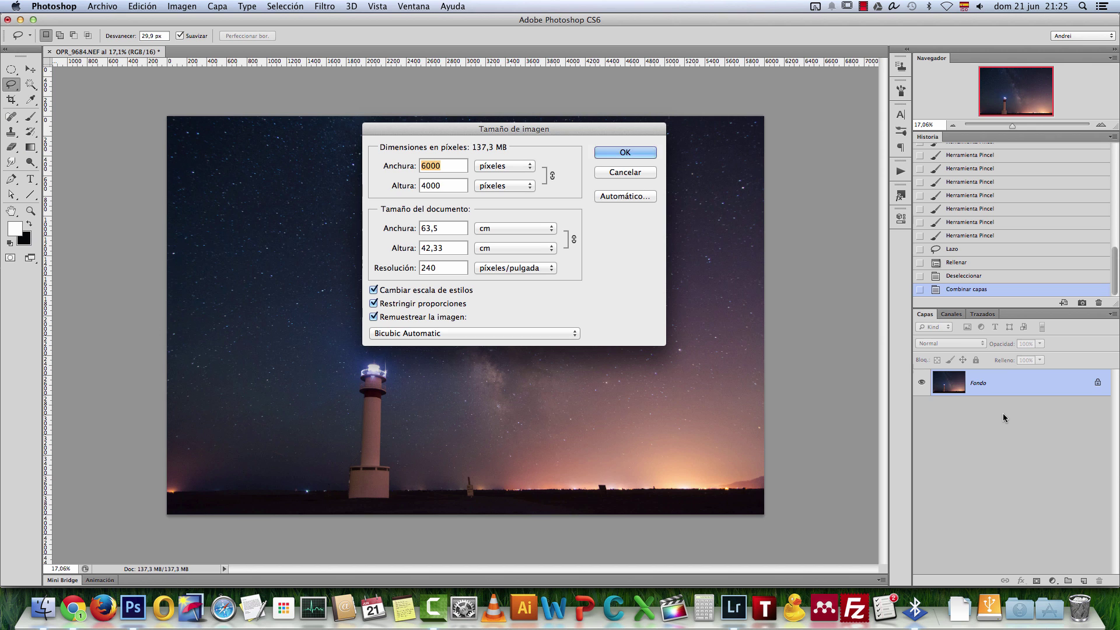
{"action": "type", "text": "2"}
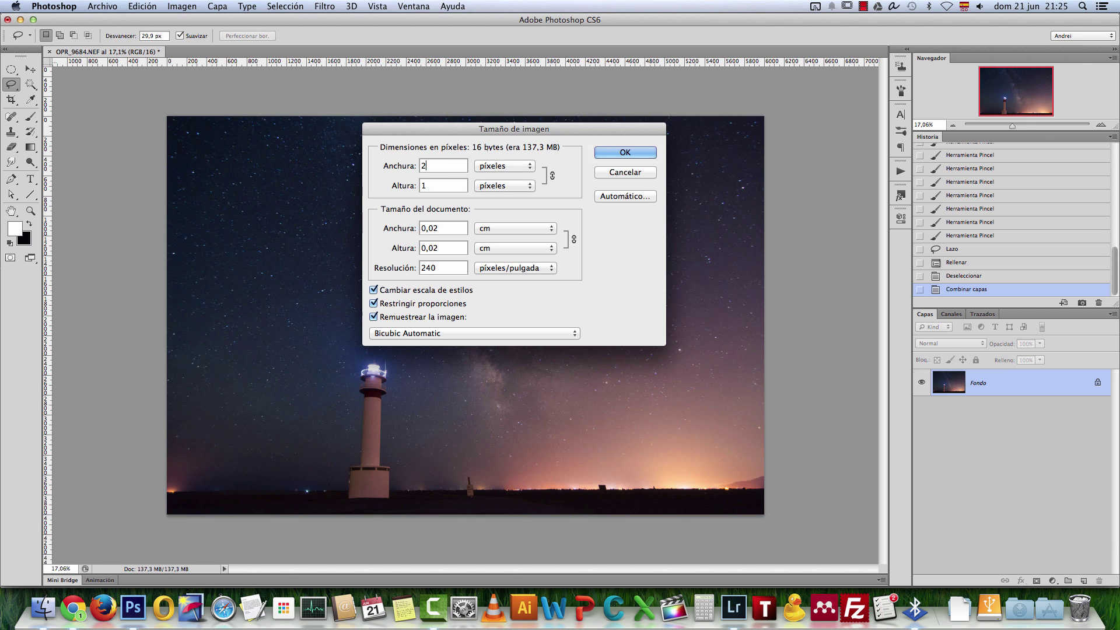
{"action": "type", "text": "500"}
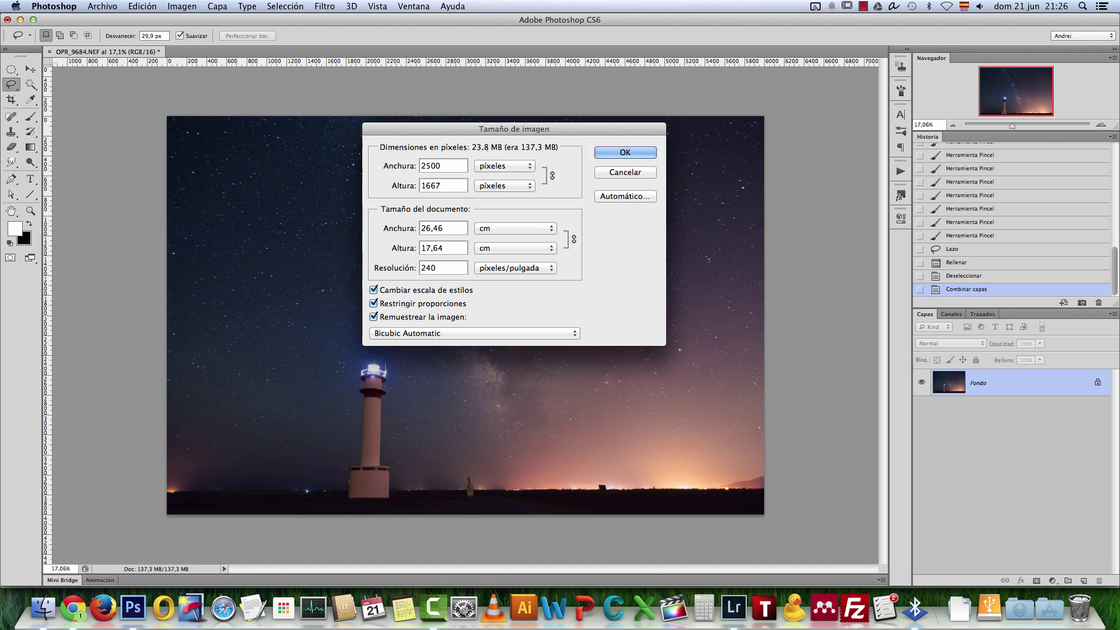
{"action": "key", "text": "Return"}
{"action": "key", "text": "super+1"}
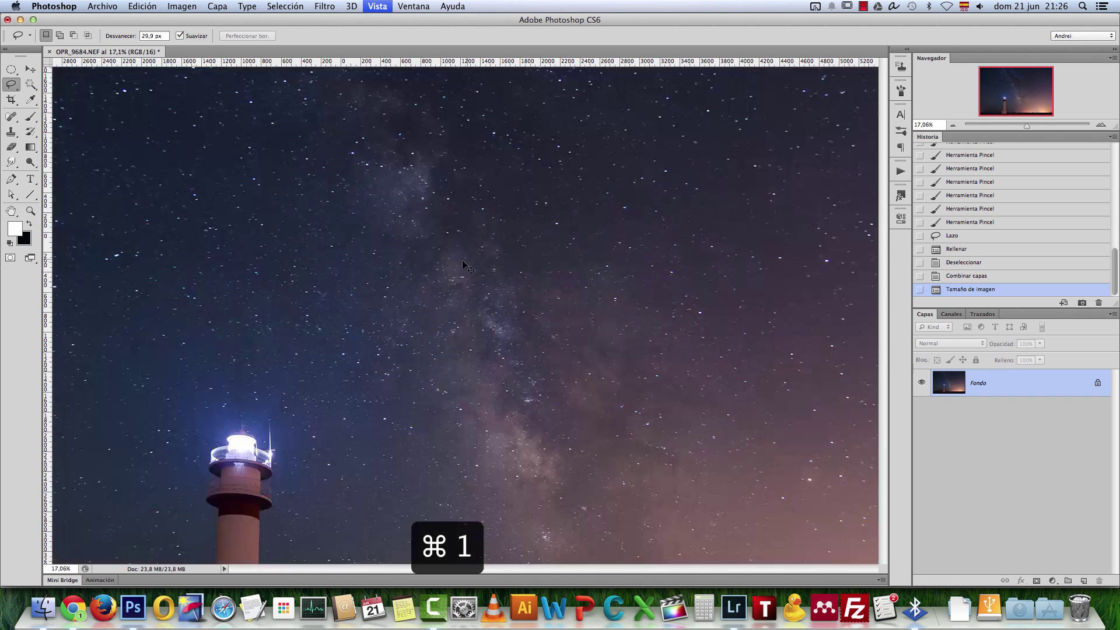
{"action": "left_click_drag", "start_coordinate": [747, 438], "coordinate": [692, 435]}
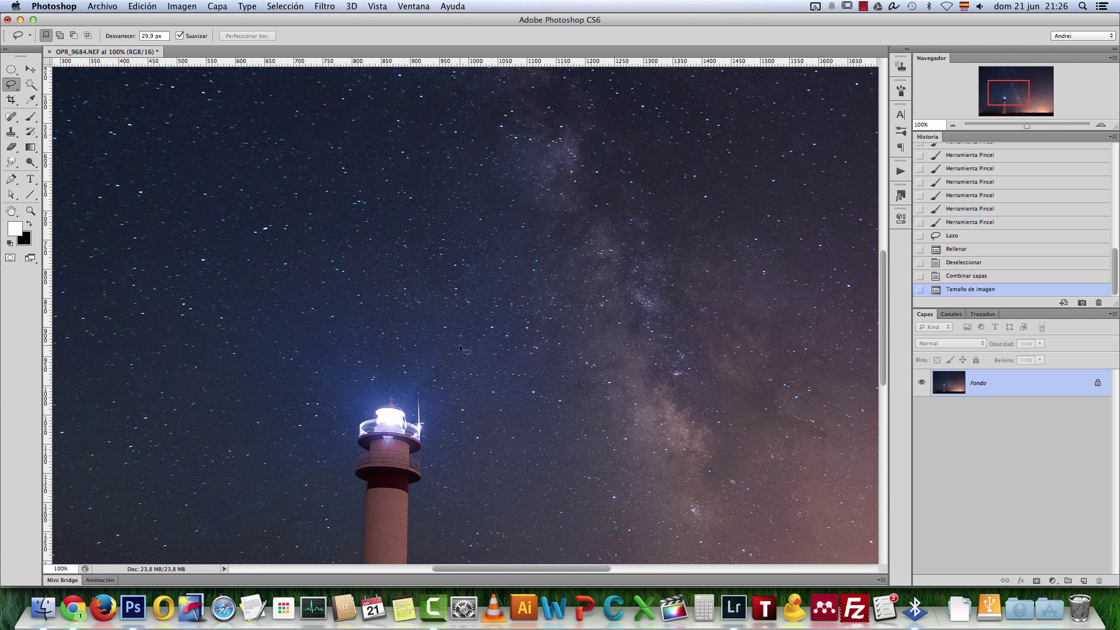
Step: Duplicate the layer and apply Enfoque suavizado with amount 111 and radius 0,4
{"action": "key", "text": "super+j"}
{"action": "left_click", "coordinate": [336, 7]}
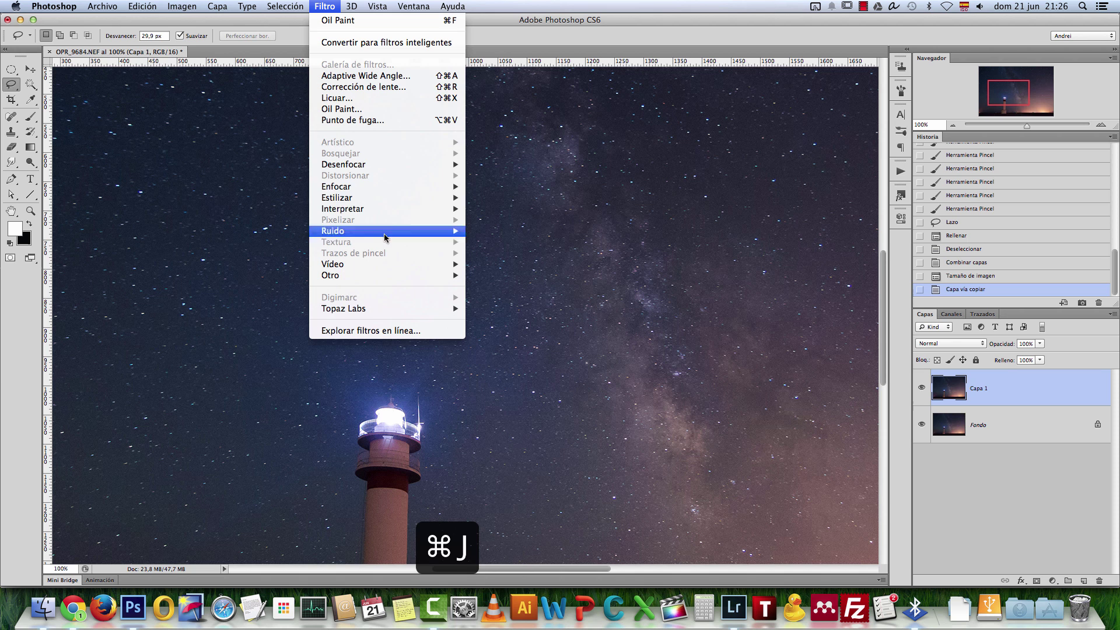
{"action": "mouse_move", "coordinate": [378, 188]}
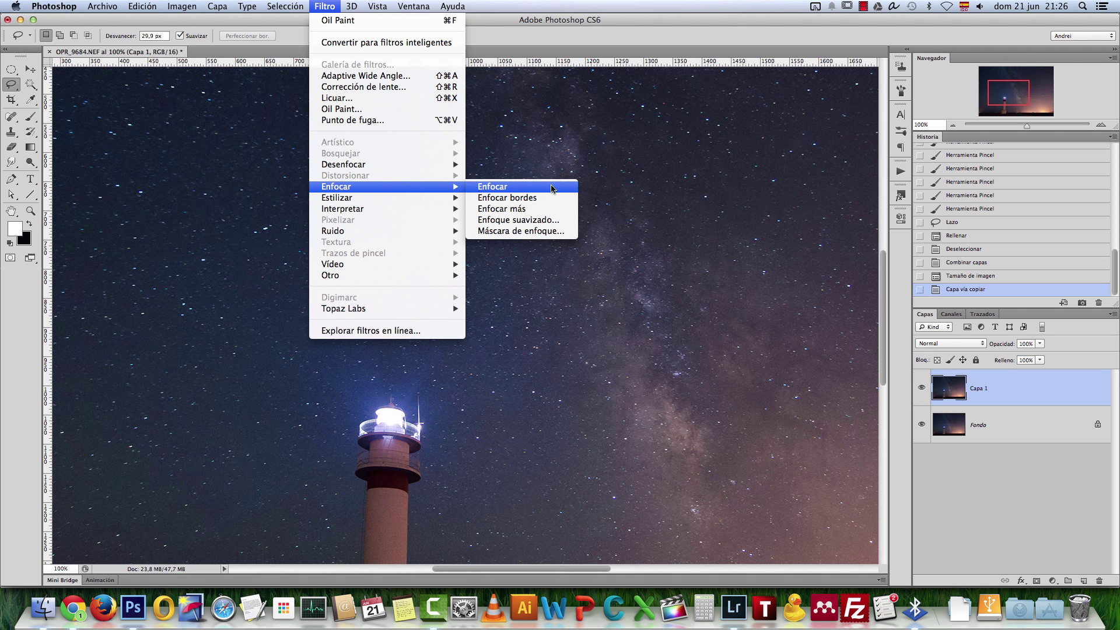
{"action": "left_click", "coordinate": [543, 222]}
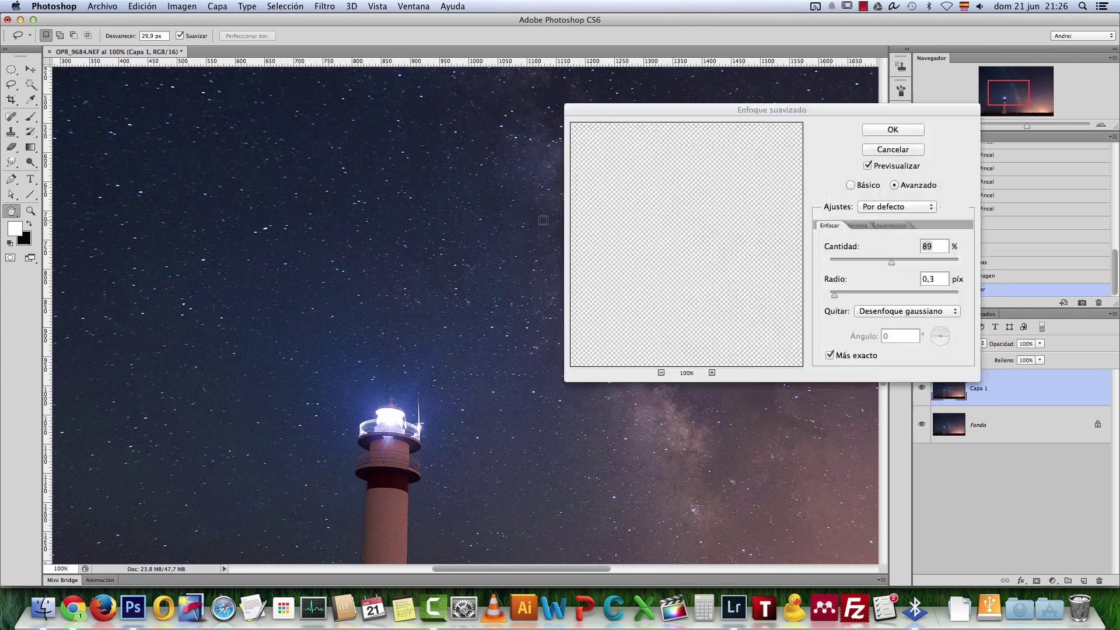
{"action": "left_click_drag", "start_coordinate": [478, 454], "coordinate": [403, 304]}
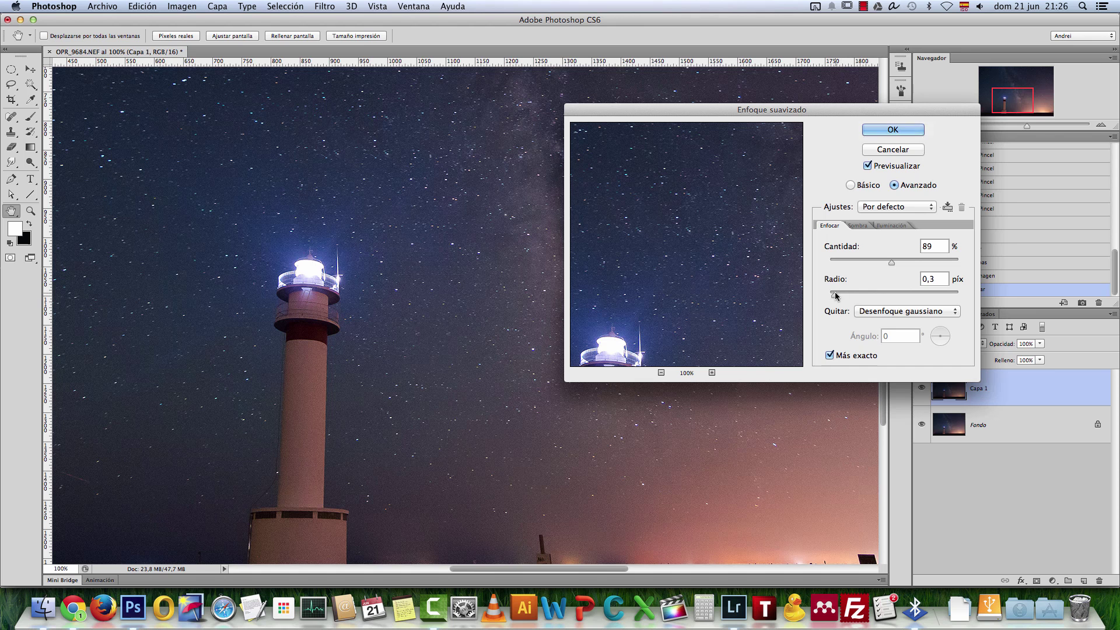
{"action": "left_click_drag", "start_coordinate": [836, 298], "coordinate": [838, 296]}
{"action": "left_click", "coordinate": [904, 262]}
{"action": "left_click", "coordinate": [893, 130]}
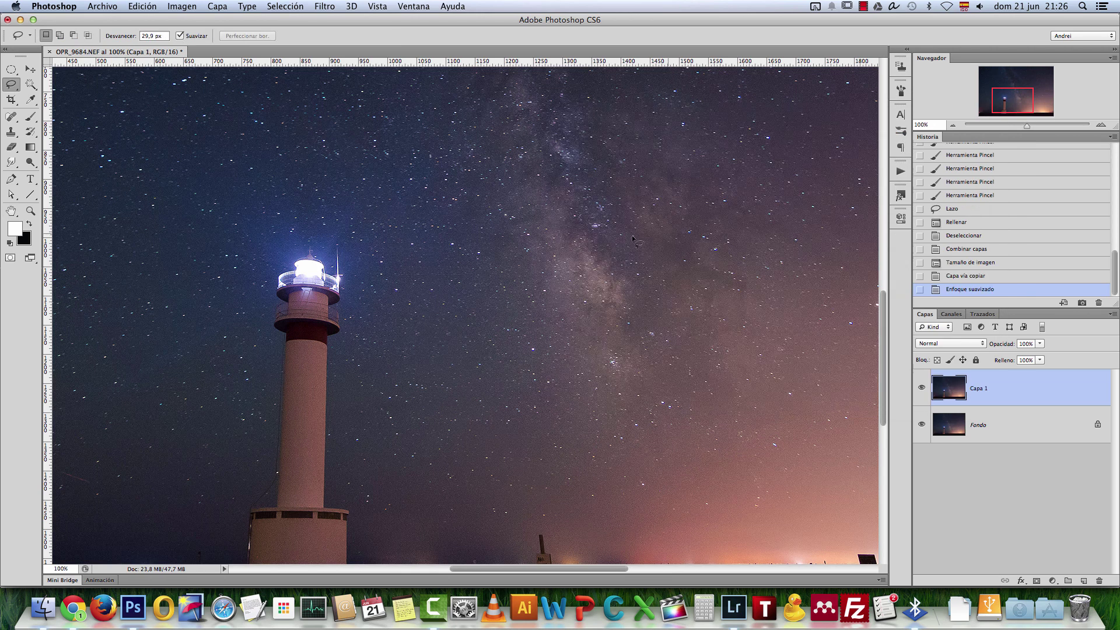
{"action": "scroll", "coordinate": [620, 239], "scroll_direction": "down", "scroll_amount": 5}
Step: Add an Intensidad adjustment layer with vibrance +31 and saturation +11
{"action": "left_click", "coordinate": [1052, 580]}
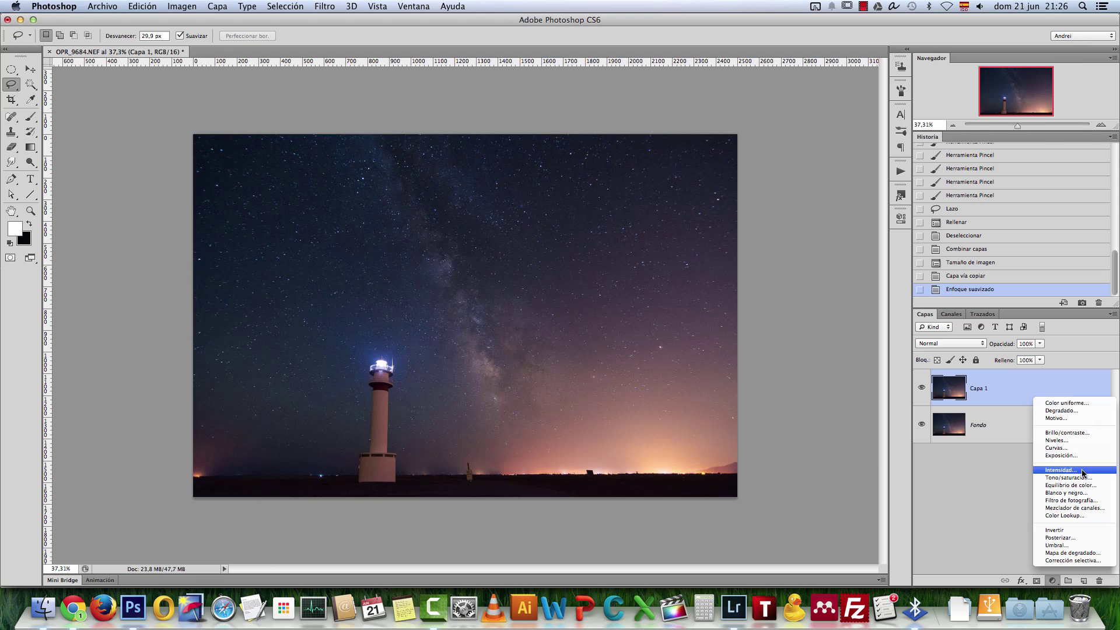
{"action": "left_click", "coordinate": [1062, 469]}
{"action": "left_click_drag", "start_coordinate": [793, 256], "coordinate": [808, 260]}
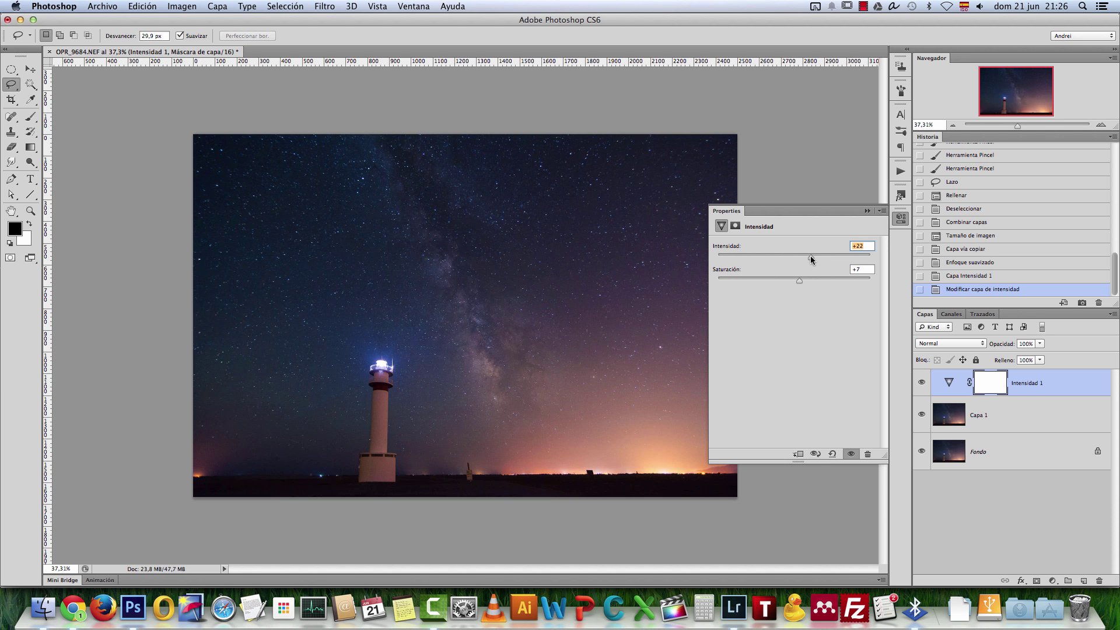
{"action": "left_click", "coordinate": [868, 210]}
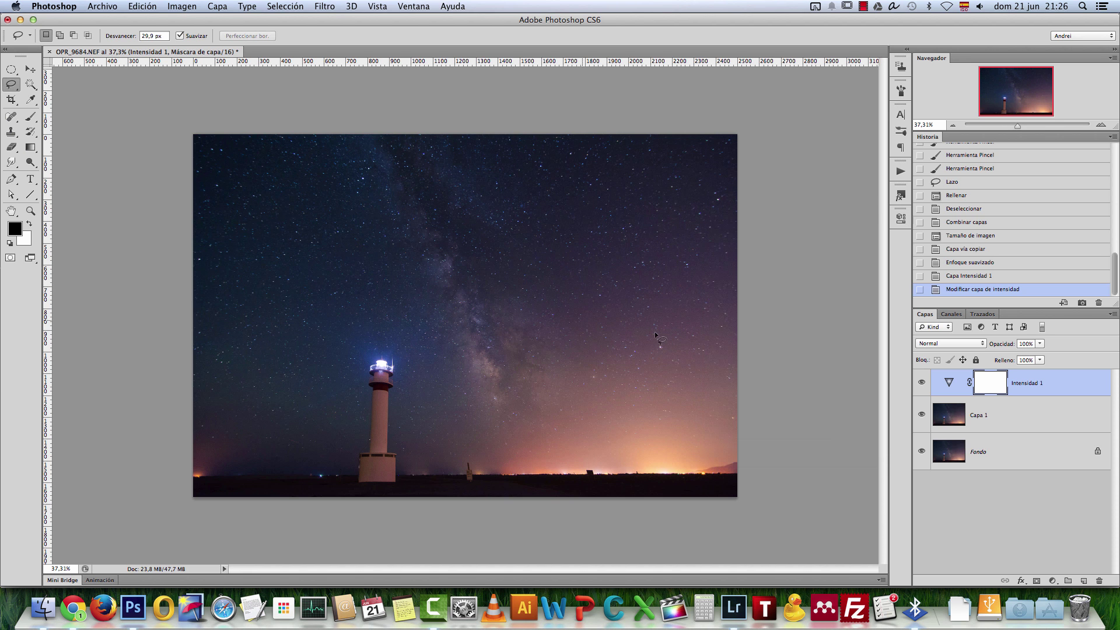
{"action": "left_click", "coordinate": [921, 384]}
{"action": "left_click", "coordinate": [921, 384]}
{"action": "double_click", "coordinate": [949, 383]}
{"action": "left_click_drag", "start_coordinate": [811, 257], "coordinate": [802, 283]}
{"action": "left_click", "coordinate": [868, 211]}
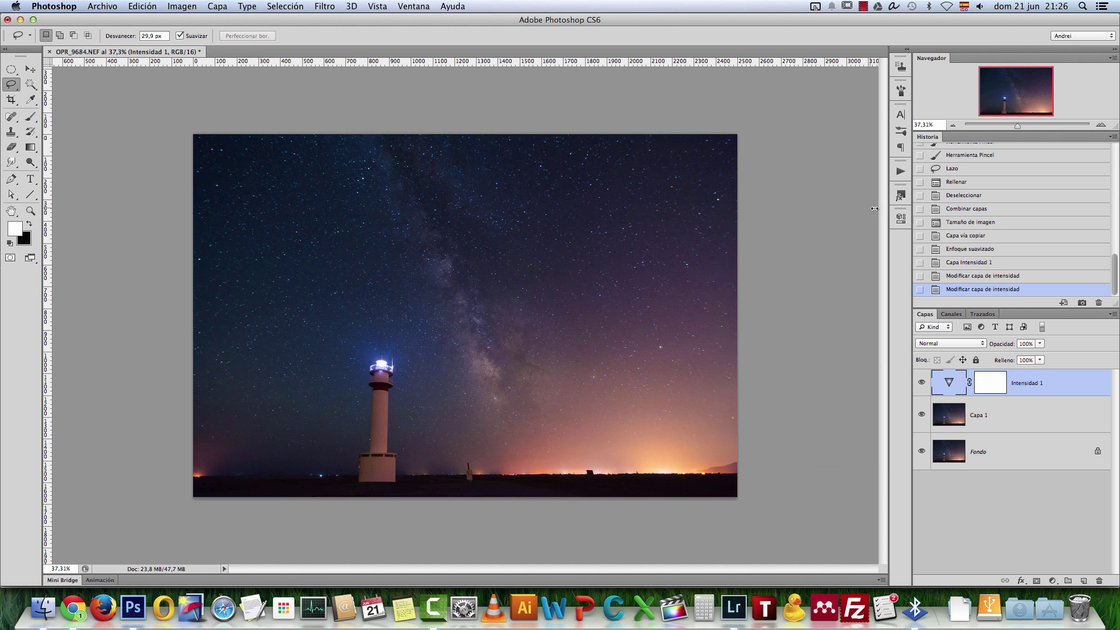
Step: Merge all layers into one and save the image as OPR_9684-Edit.tif
{"action": "left_click", "coordinate": [1029, 447], "text": "shift"}
{"action": "key", "text": "super+e"}
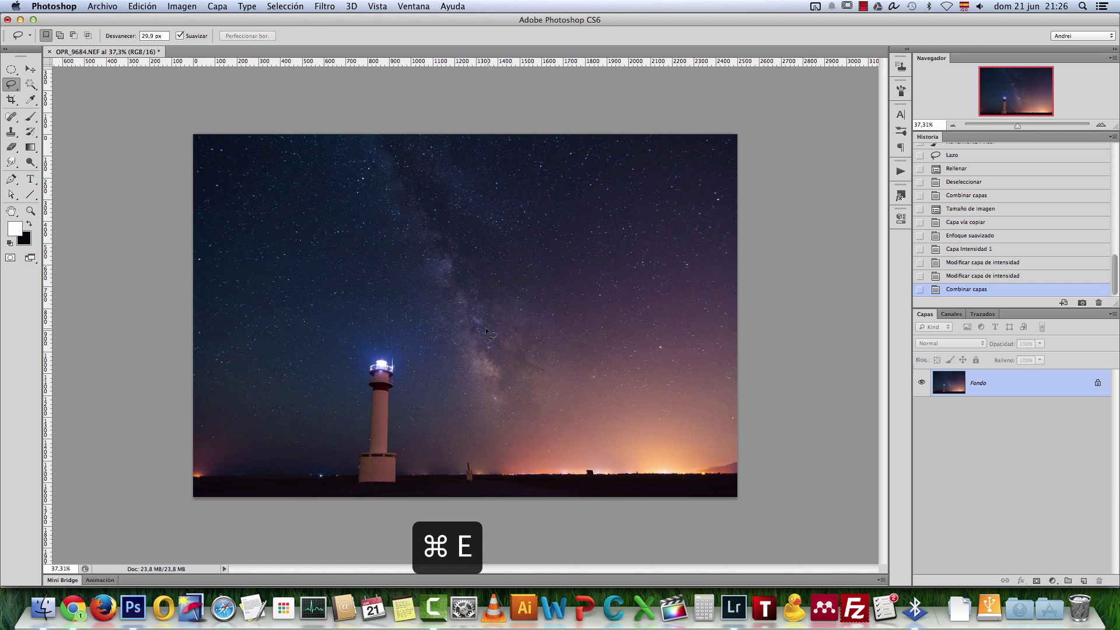
{"action": "key", "text": "super+s"}
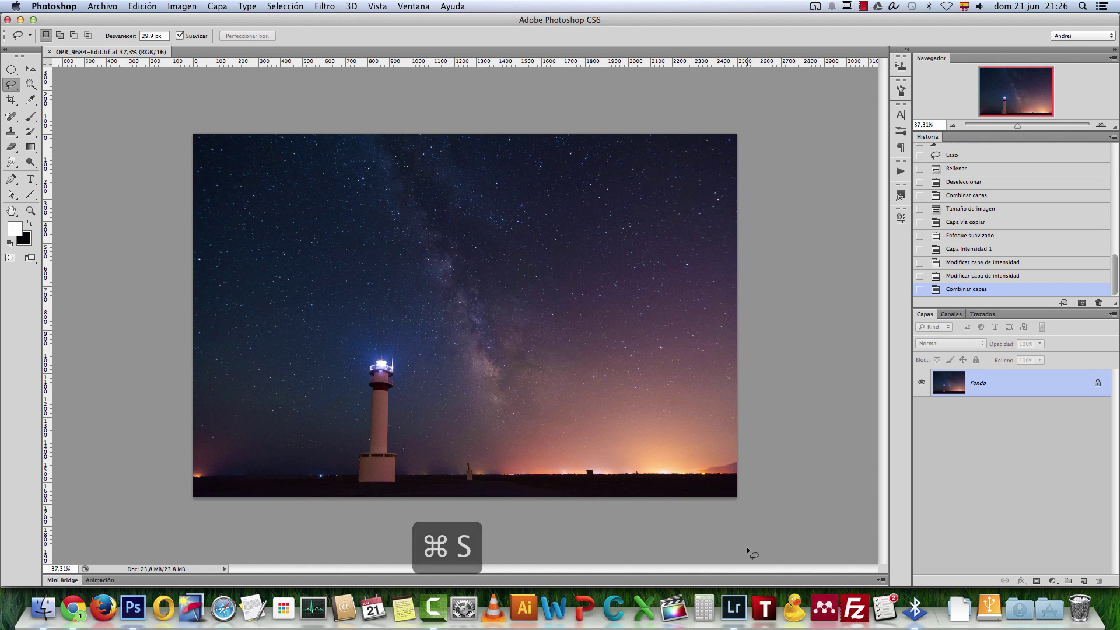
Step: Back in Lightroom, compare the edited OPR_9684-Edit.tif against the original OPR_9684.NEF
{"action": "left_click", "coordinate": [734, 608]}
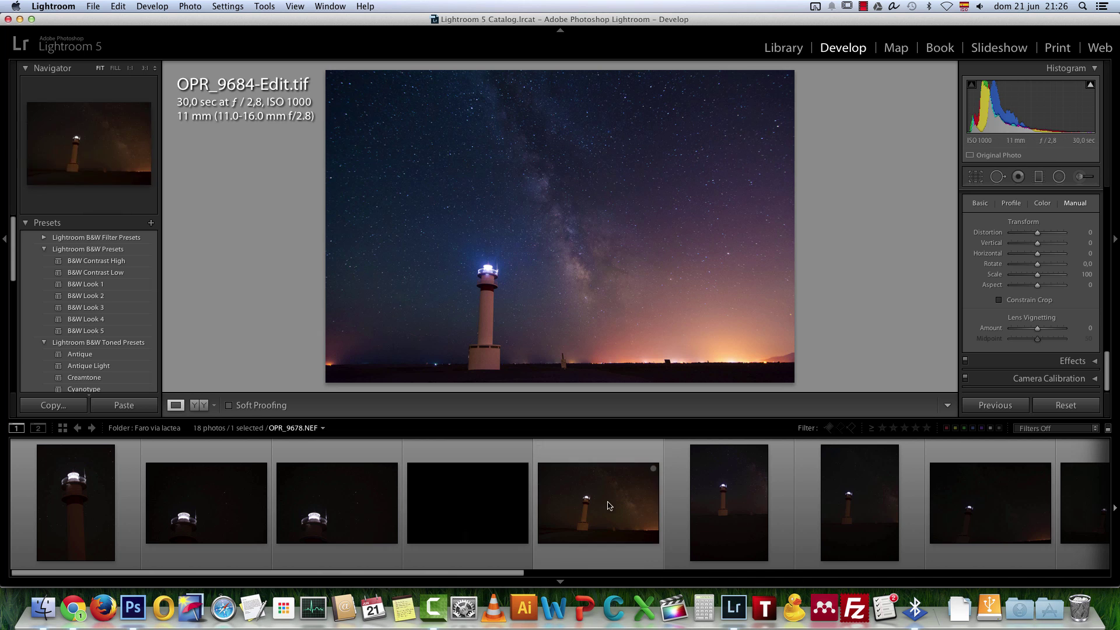
{"action": "left_click", "coordinate": [583, 574]}
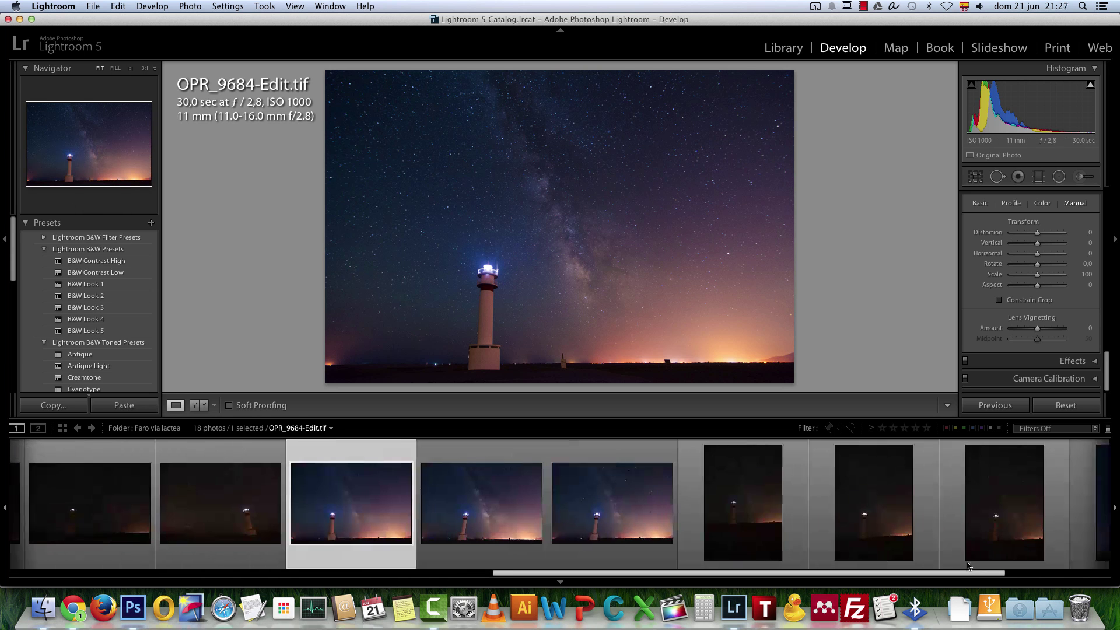
{"action": "left_click", "coordinate": [547, 532]}
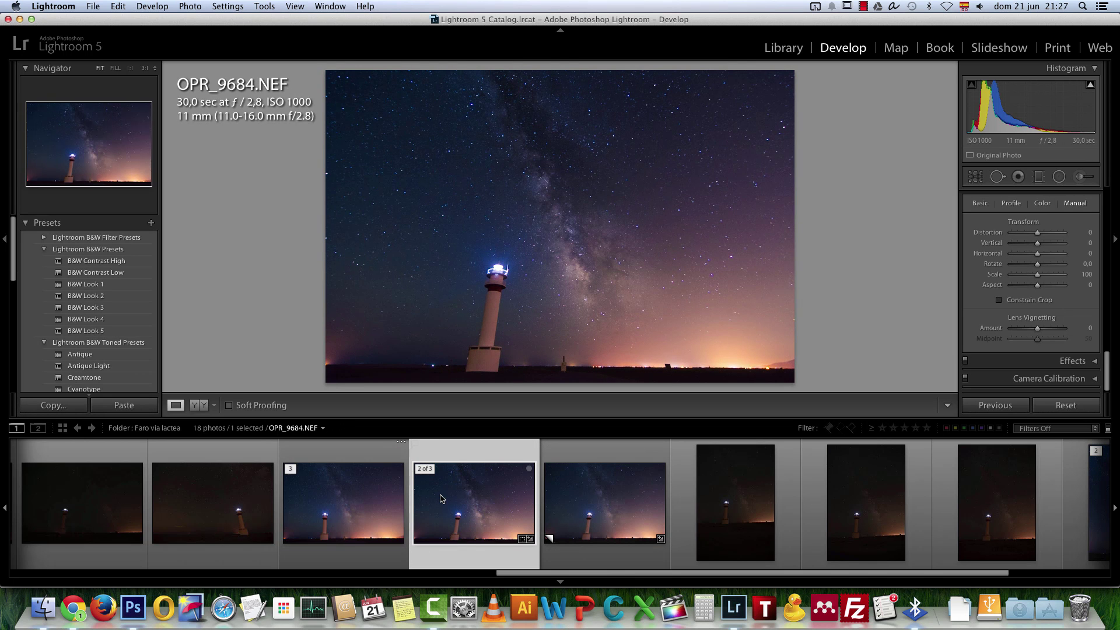
{"action": "left_click", "coordinate": [364, 500]}
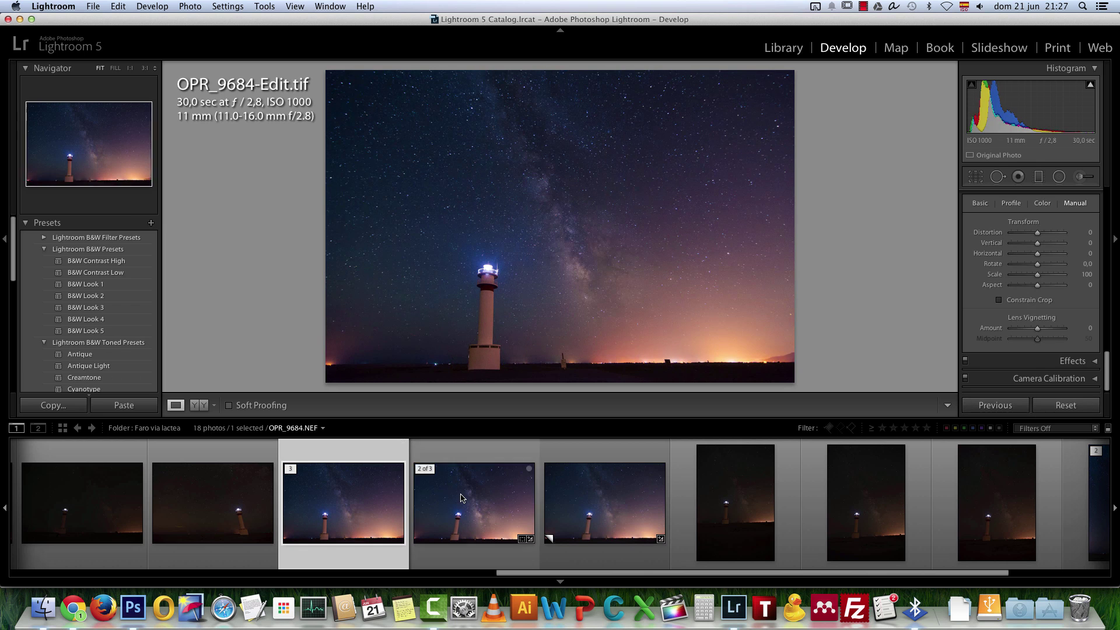
{"action": "left_click", "coordinate": [414, 495]}
{"action": "left_click", "coordinate": [404, 496]}
{"action": "left_click", "coordinate": [414, 495]}
{"action": "left_click", "coordinate": [404, 496]}
{"action": "left_click", "coordinate": [415, 496]}
{"action": "left_click", "coordinate": [404, 496]}
Step: Reset OPR_9684.NEF Copy 1 to unedited and compare it with the edited TIFF
{"action": "left_click", "coordinate": [612, 500]}
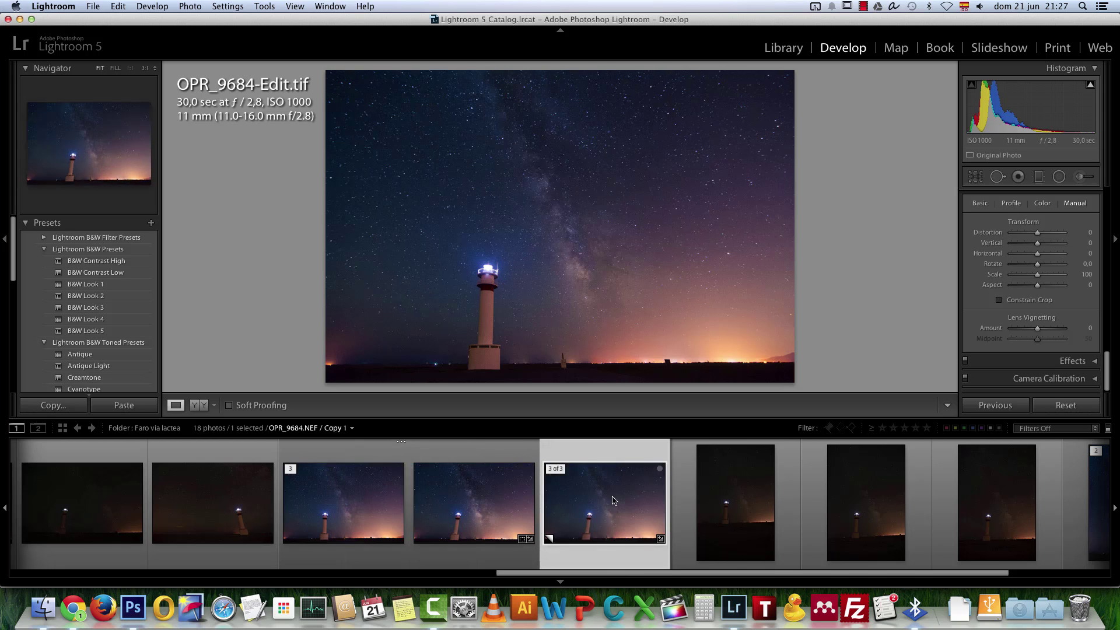
{"action": "left_click", "coordinate": [1063, 409]}
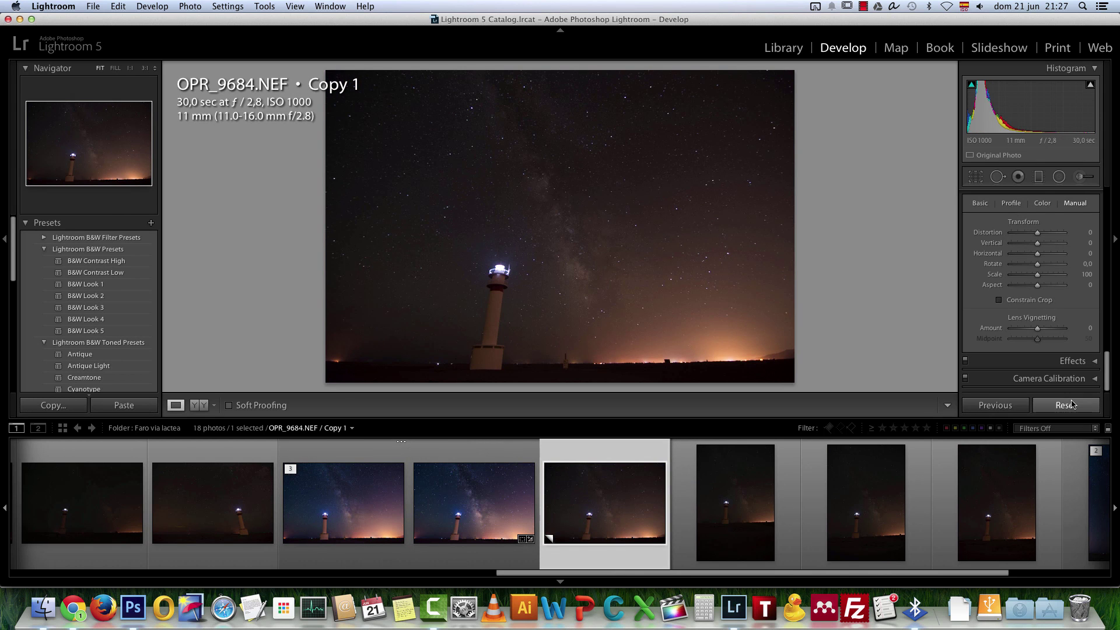
{"action": "left_click", "coordinate": [370, 514]}
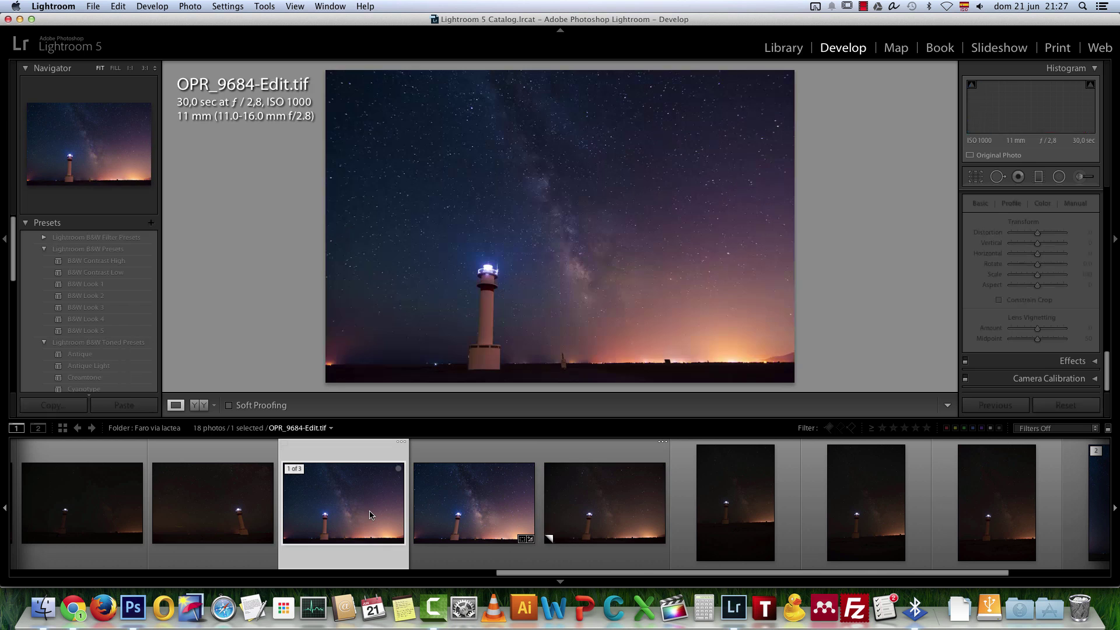
{"action": "left_click", "coordinate": [551, 516]}
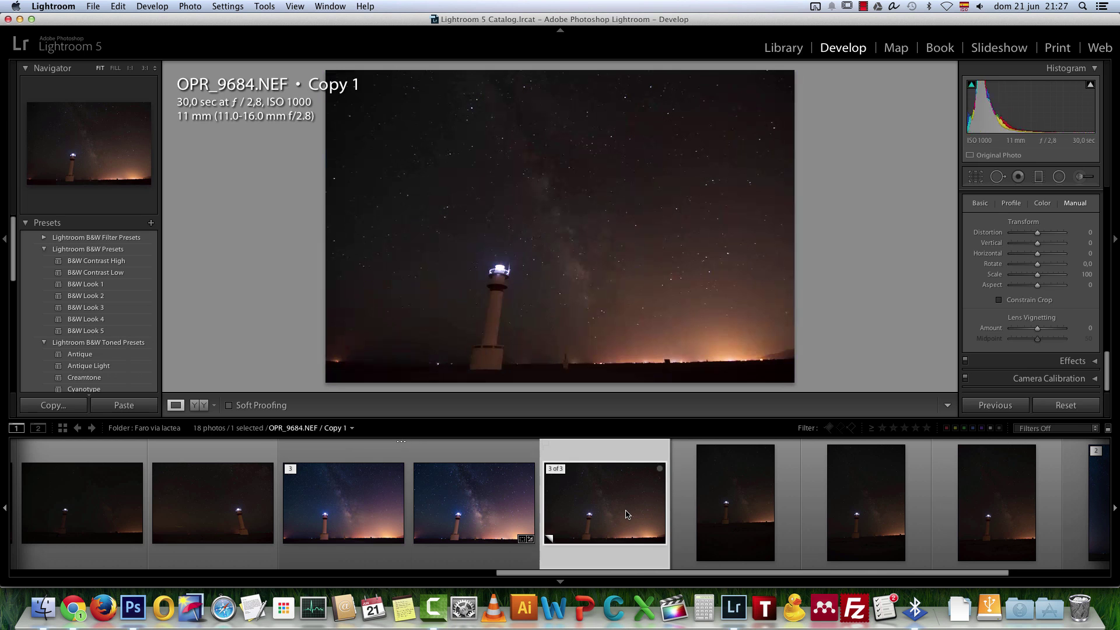
{"action": "left_click", "coordinate": [360, 514]}
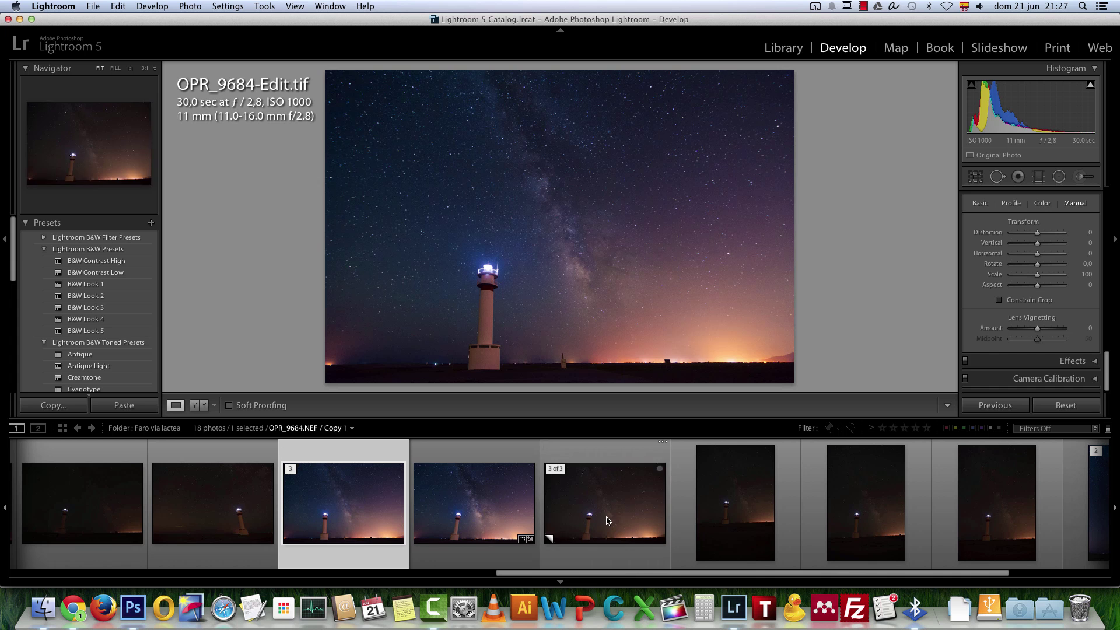
{"action": "left_click", "coordinate": [550, 528]}
{"action": "left_click", "coordinate": [359, 513]}
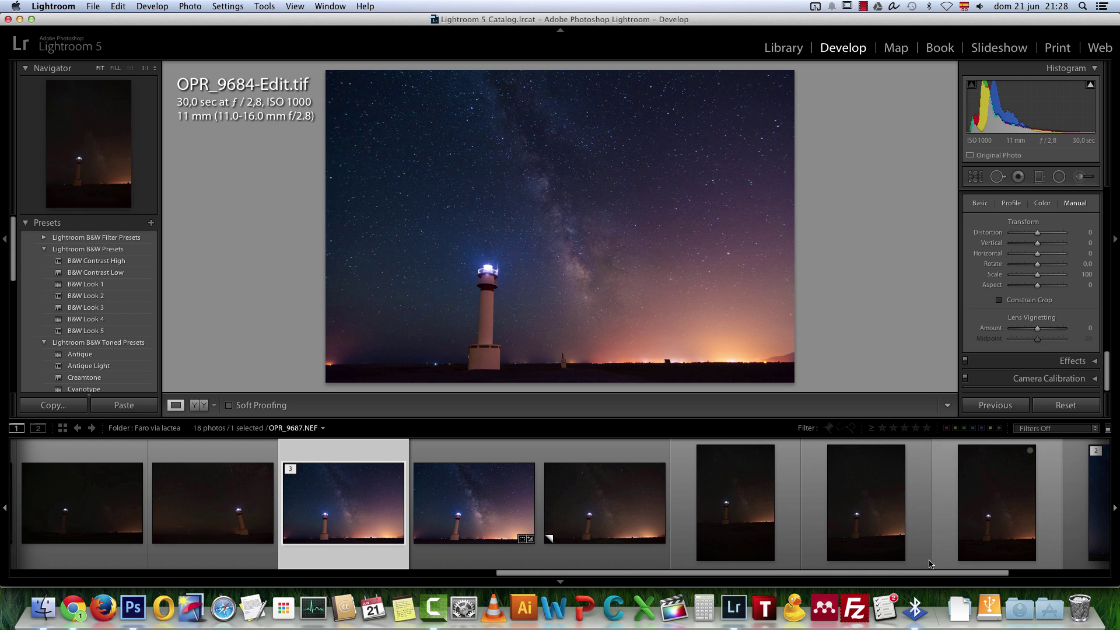
Step: Select OPR_9688.NEF in the filmstrip and create its virtual copy, Copy 1
{"action": "scroll", "coordinate": [923, 576], "scroll_direction": "right", "scroll_amount": 5}
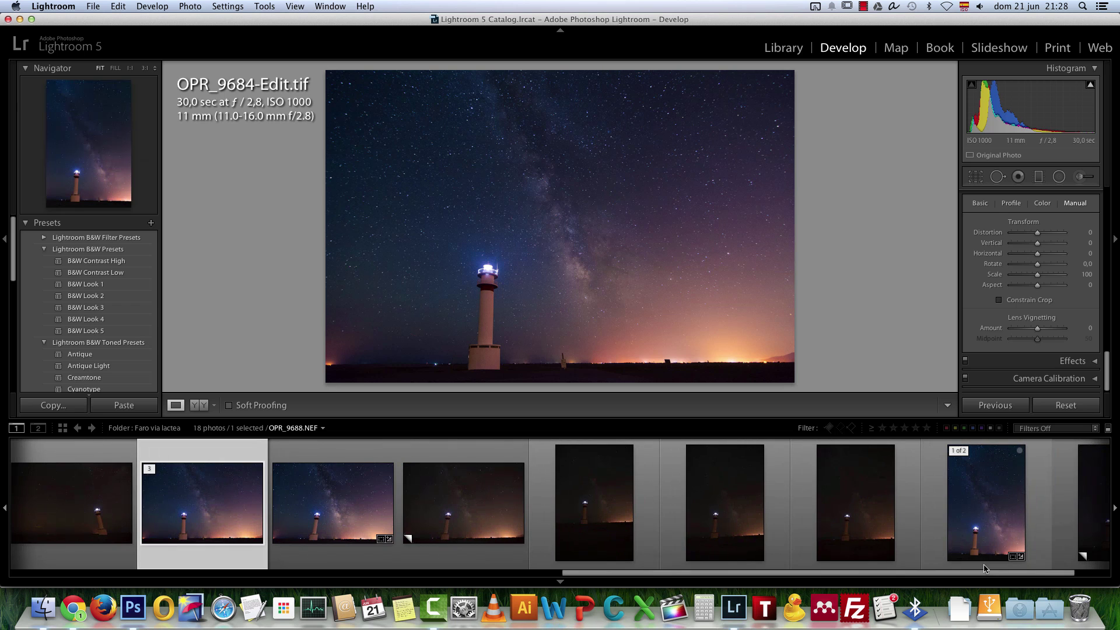
{"action": "left_click", "coordinate": [1030, 511]}
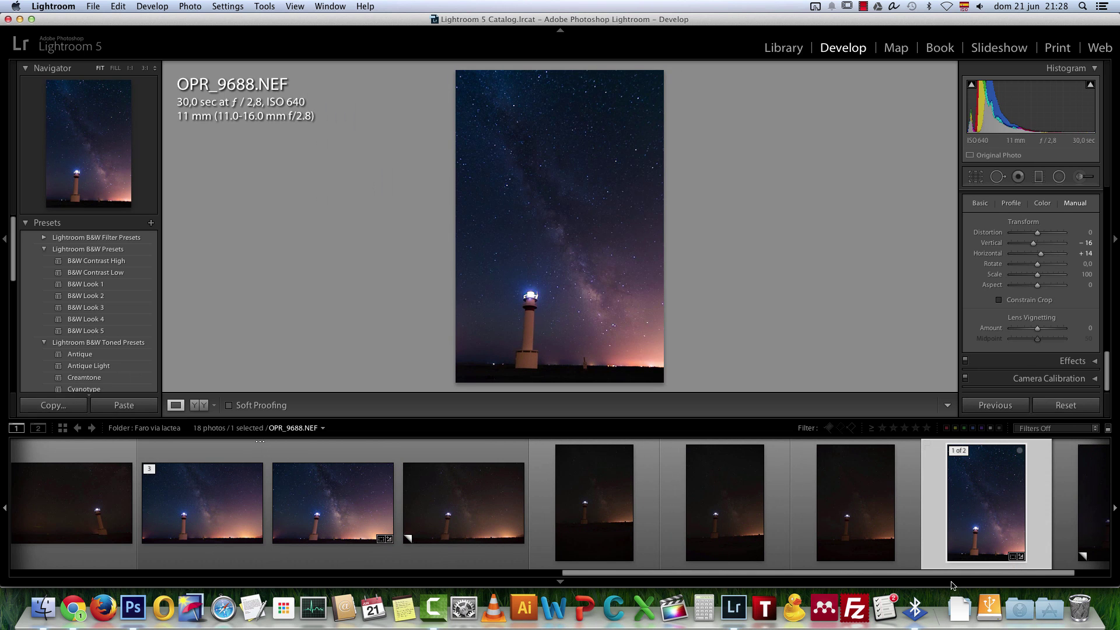
{"action": "scroll", "coordinate": [952, 577], "scroll_direction": "right", "scroll_amount": 3}
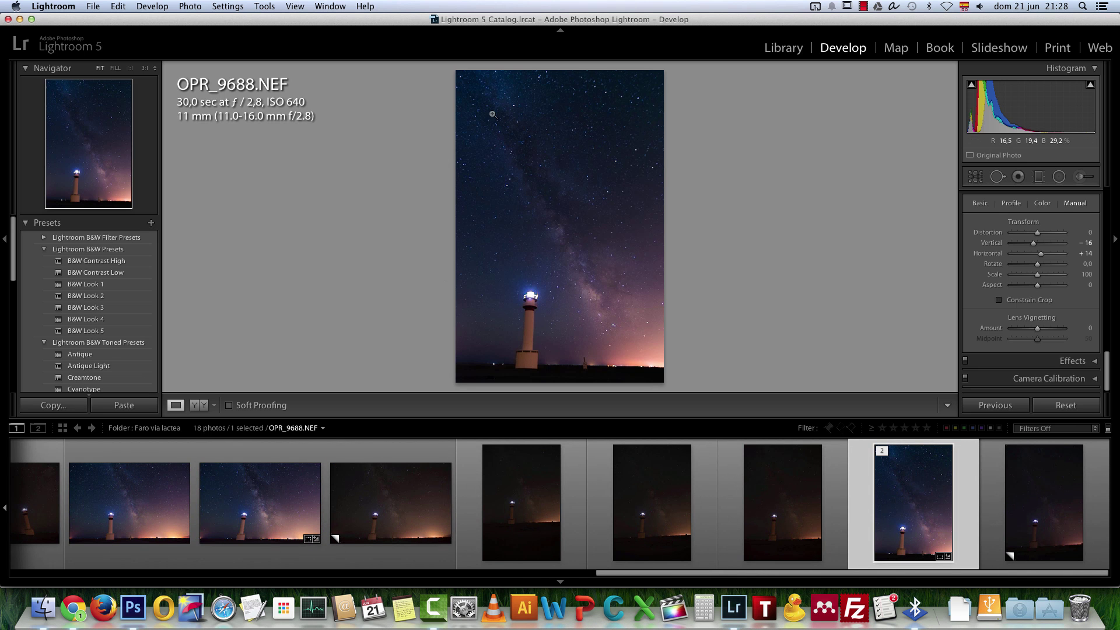
{"action": "key", "text": "super+apostrophe"}
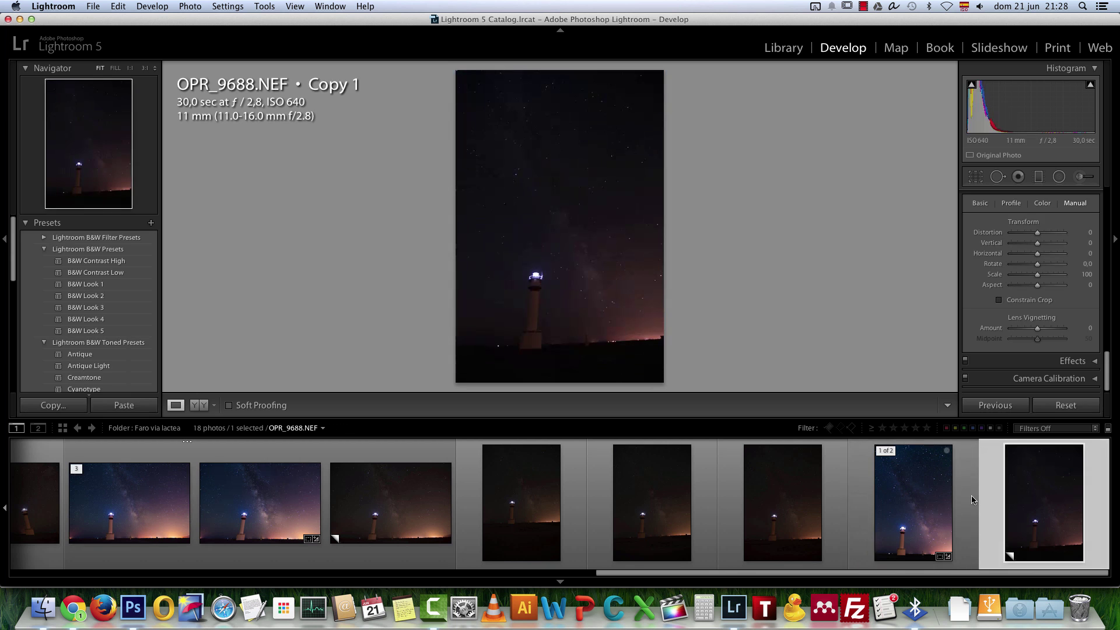